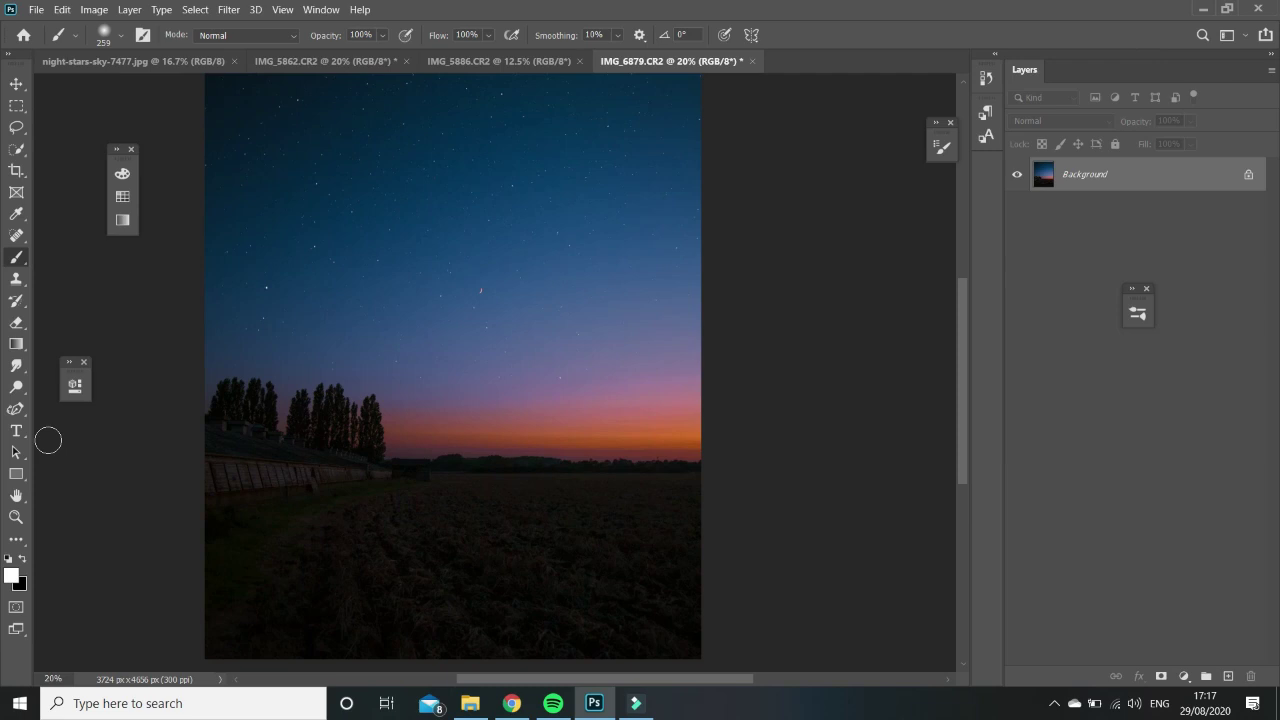
Create a text box across the photo and type UNTIL NEXT TIME in capitals
left_click(15, 432)
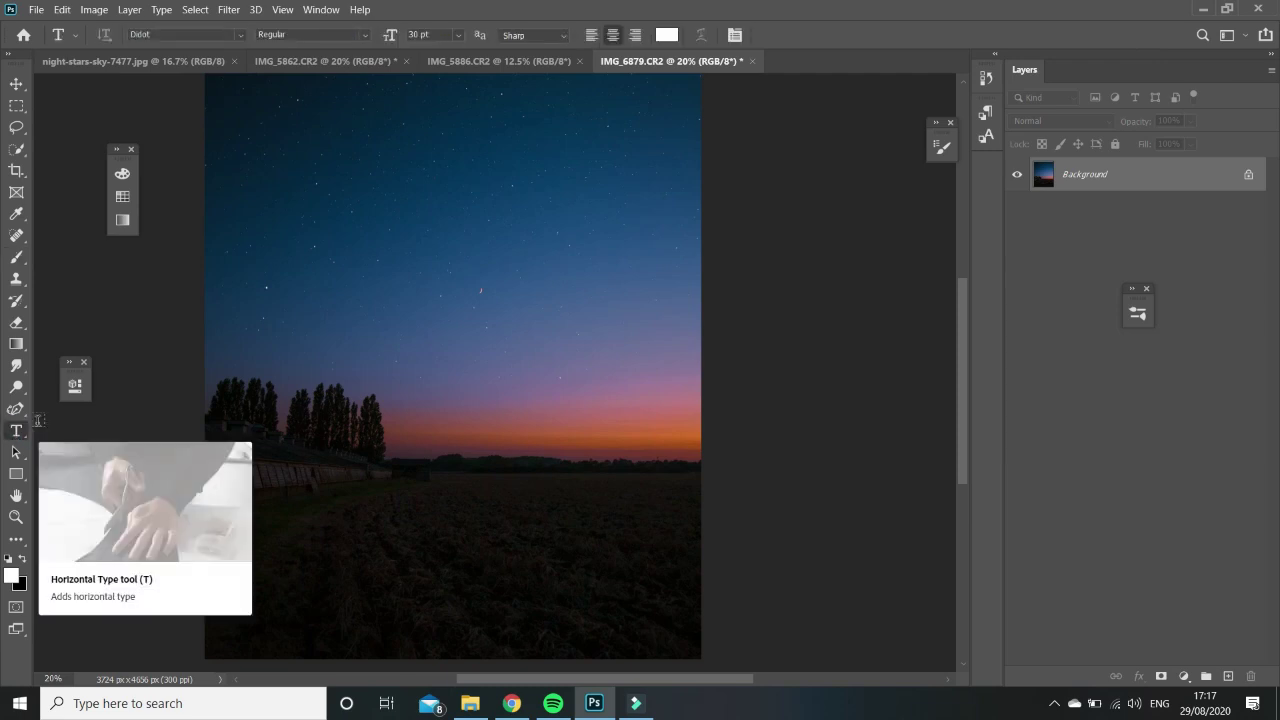
left_click_drag(287, 399, 607, 479)
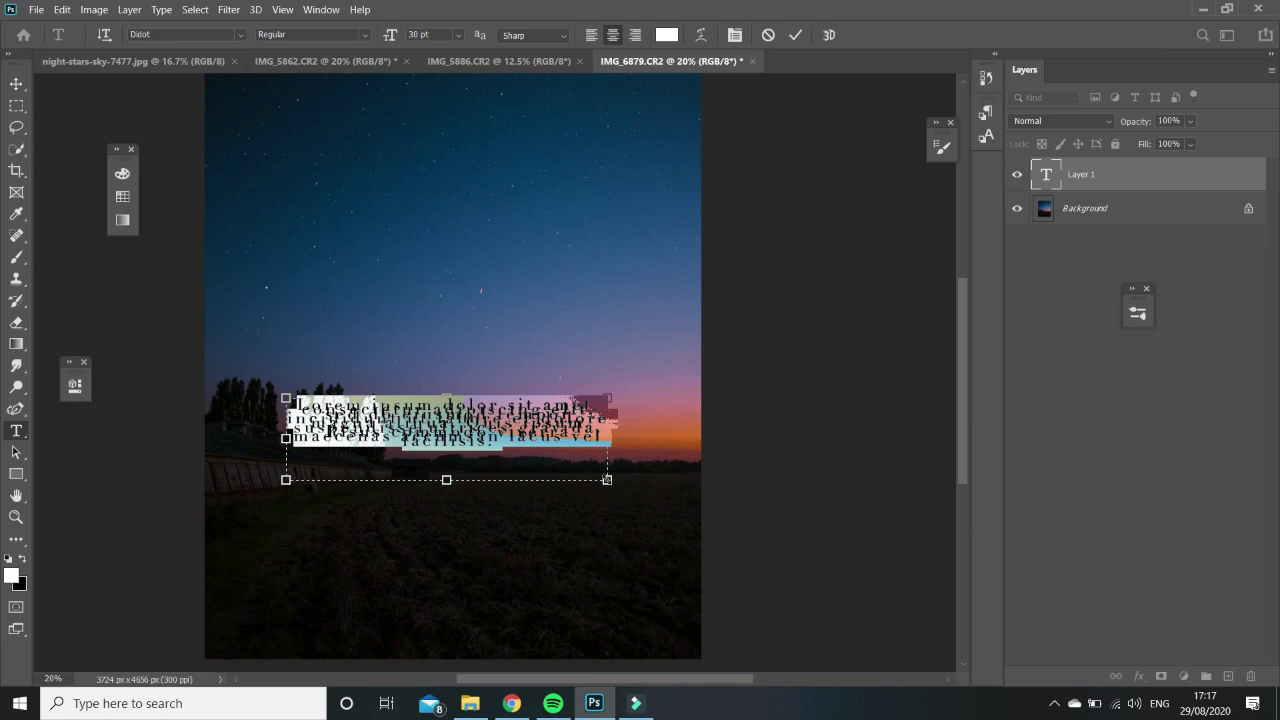
key("BackSpace")
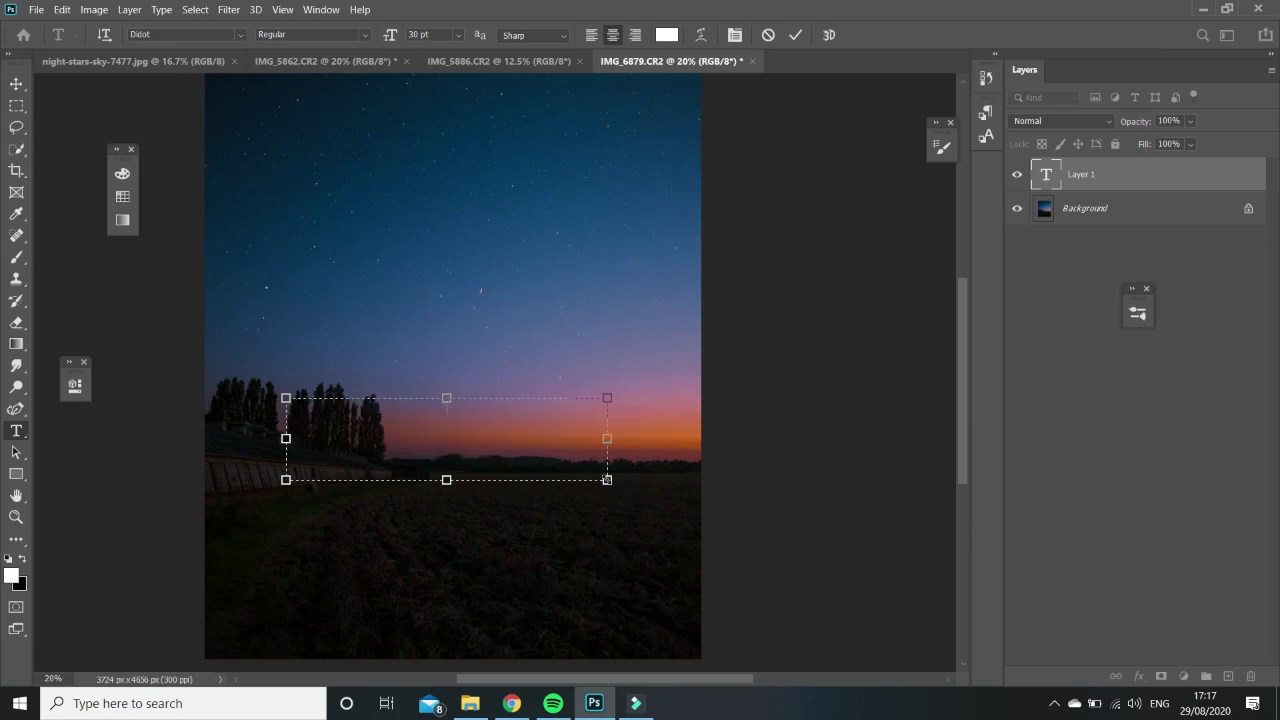
key("Caps_Lock")
type("UNTIL NEXT TIME")
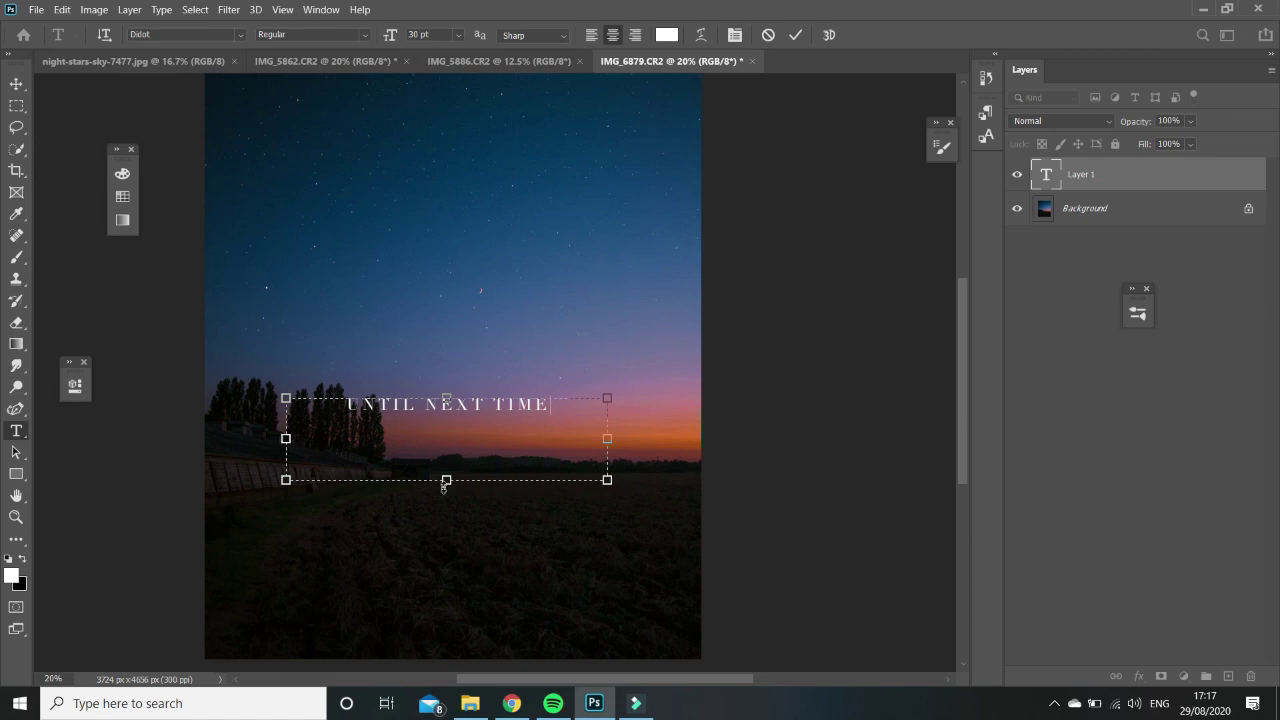
Fit the text box to the line, commit it, and move the text down over the dark field
left_click_drag(446, 481, 447, 425)
left_click(16, 84)
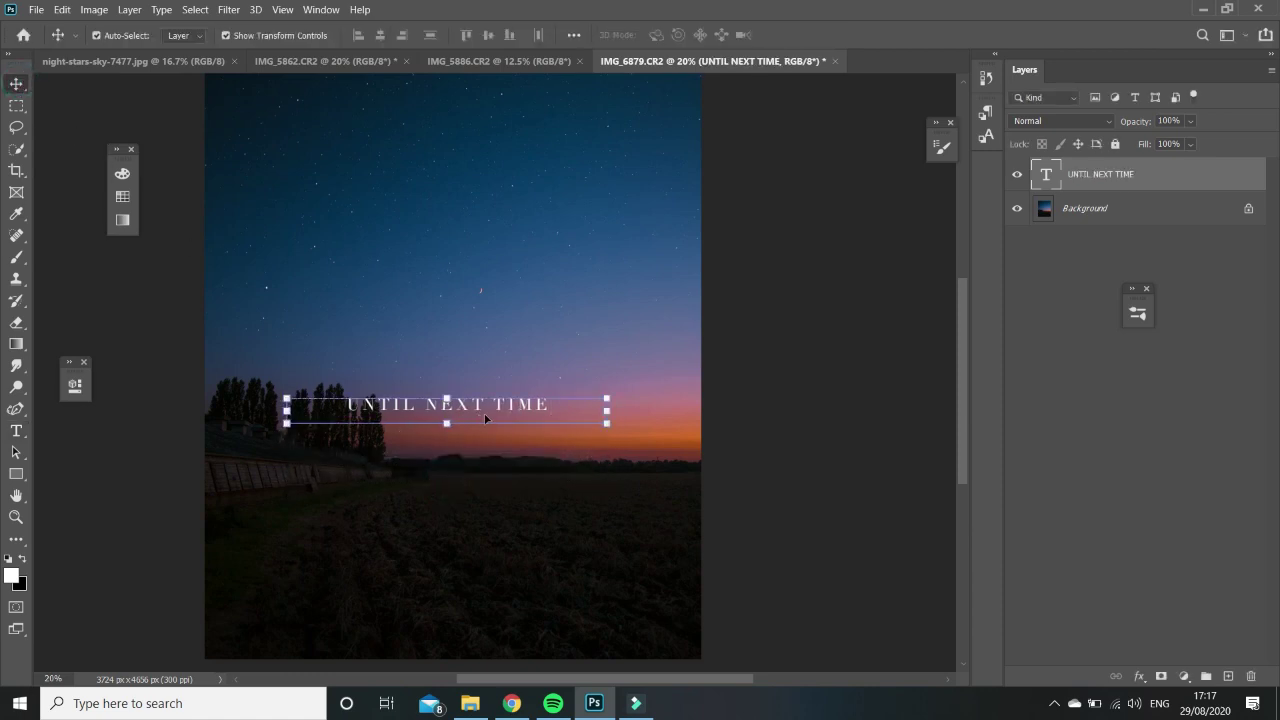
left_click_drag(485, 417, 481, 550)
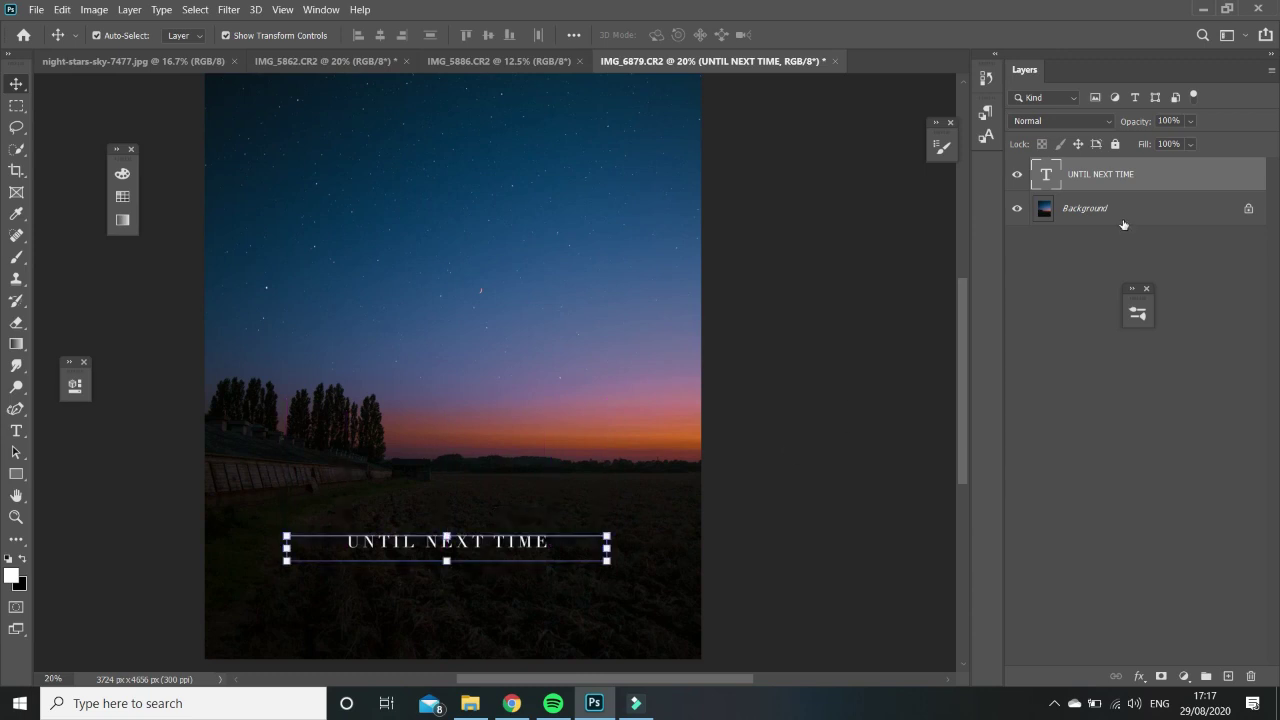
Turn on Outer Glow in the UNTIL NEXT TIME layer's Blending Options
right_click(1116, 177)
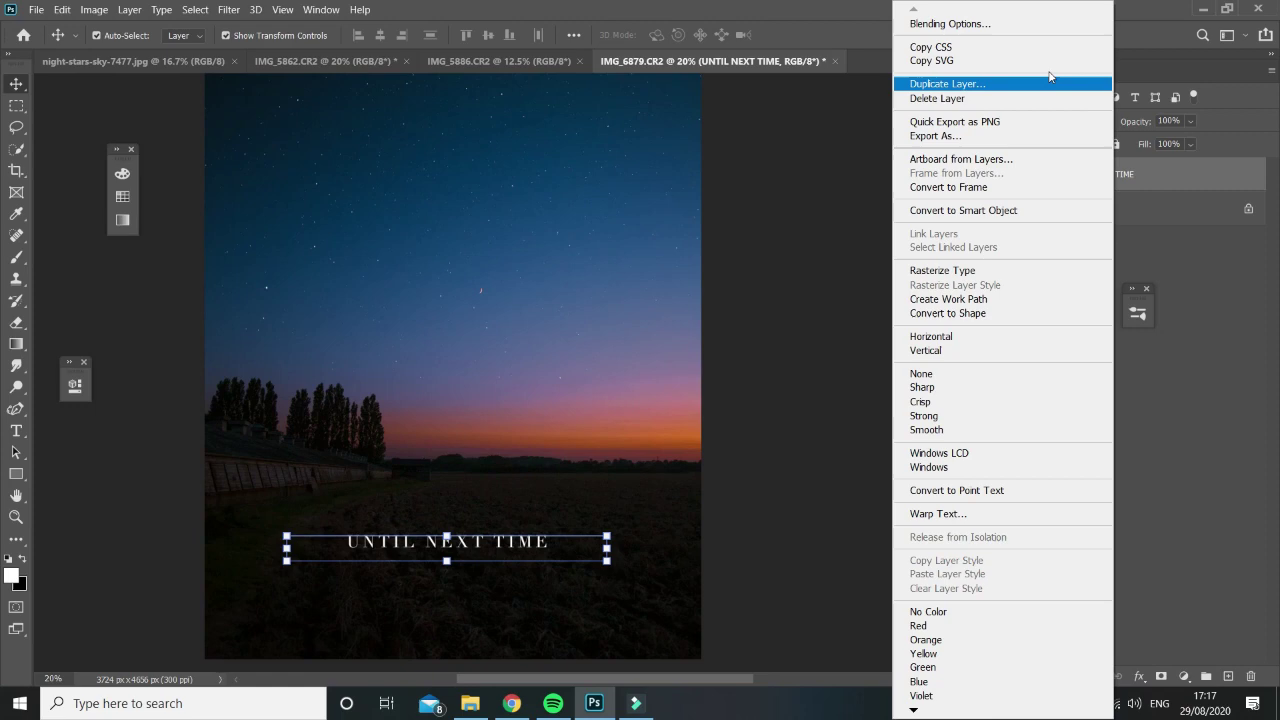
left_click(1008, 24)
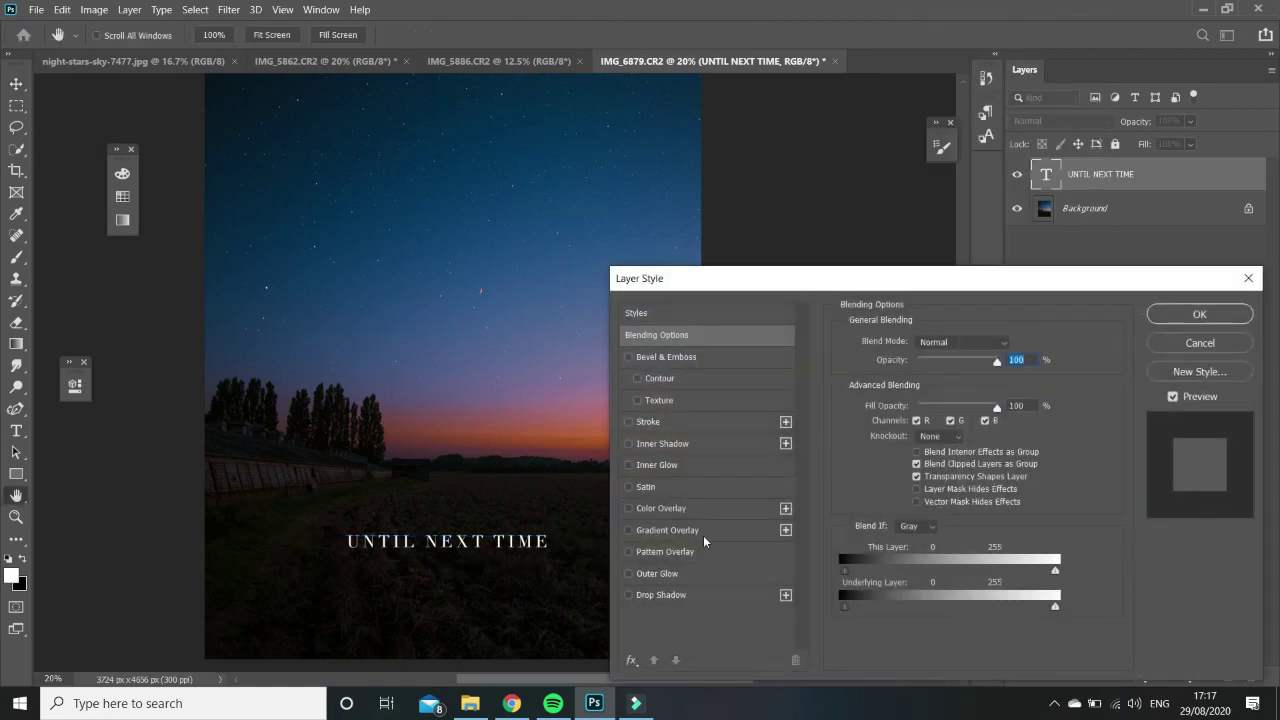
left_click(657, 574)
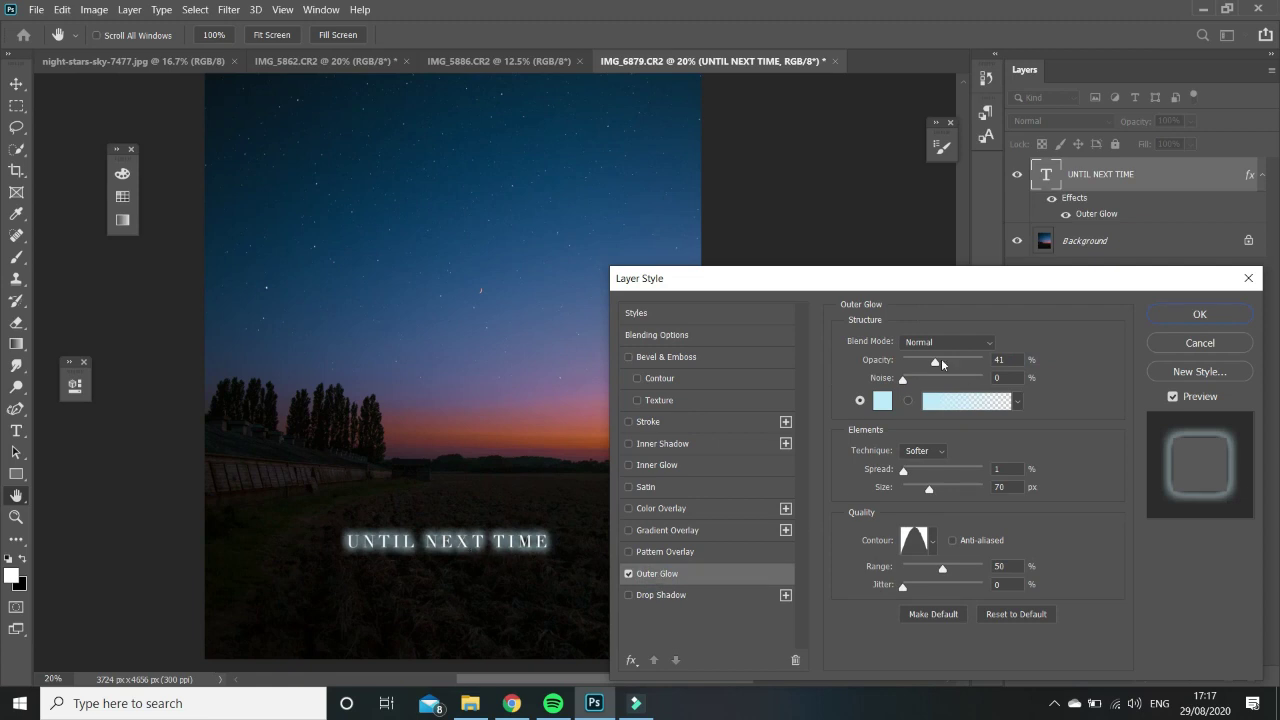
left_click(938, 278)
left_click_drag(938, 278, 940, 142)
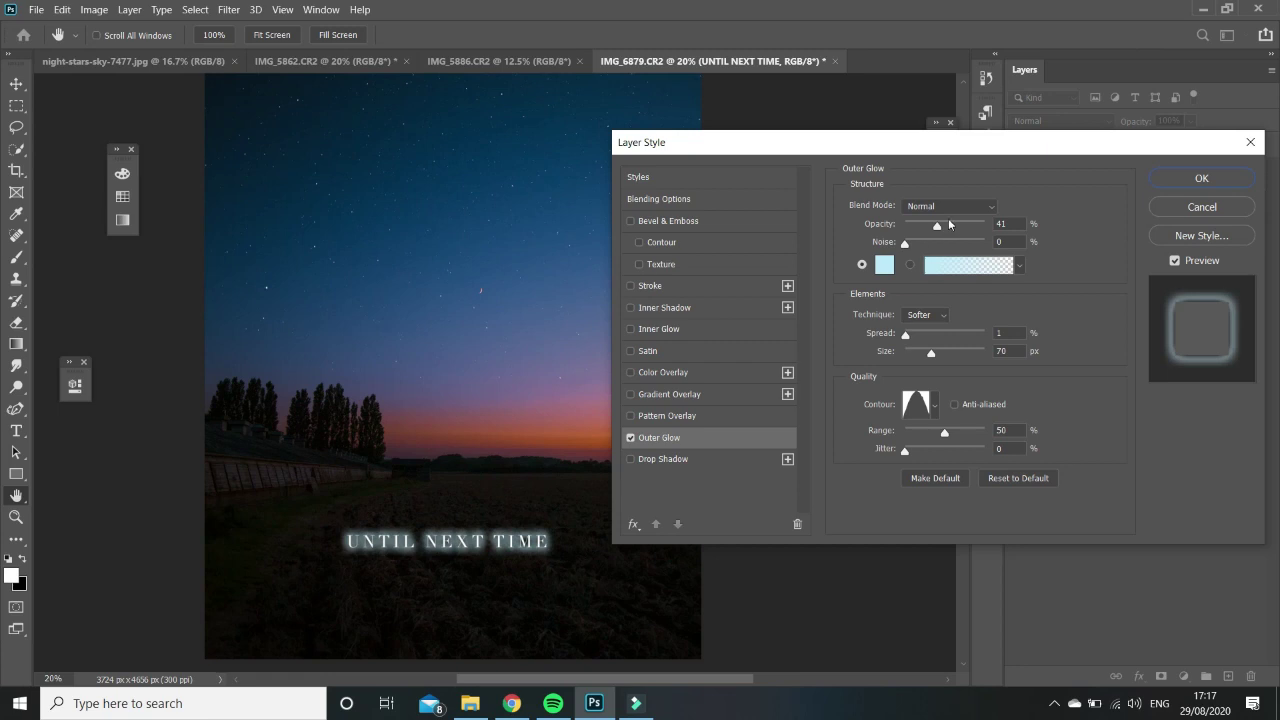
Set the text's outer glow colour to light cyan c9e8f9
left_click(884, 264)
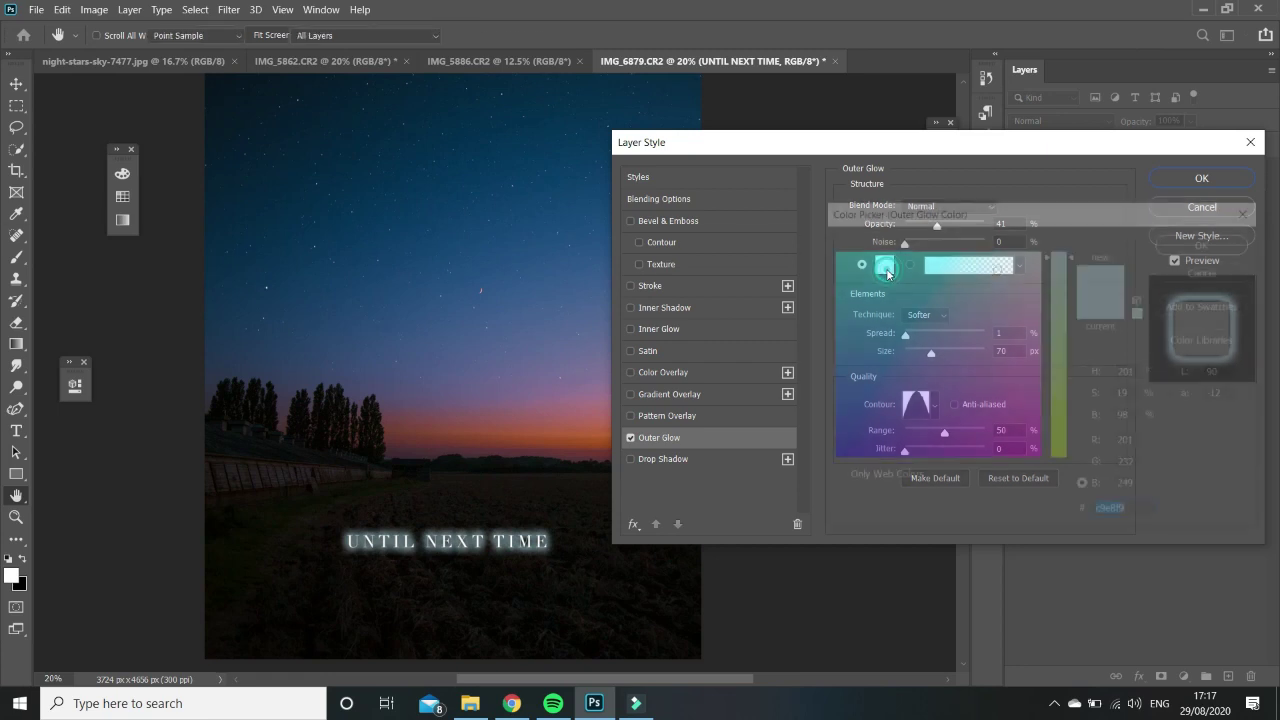
left_click(894, 370)
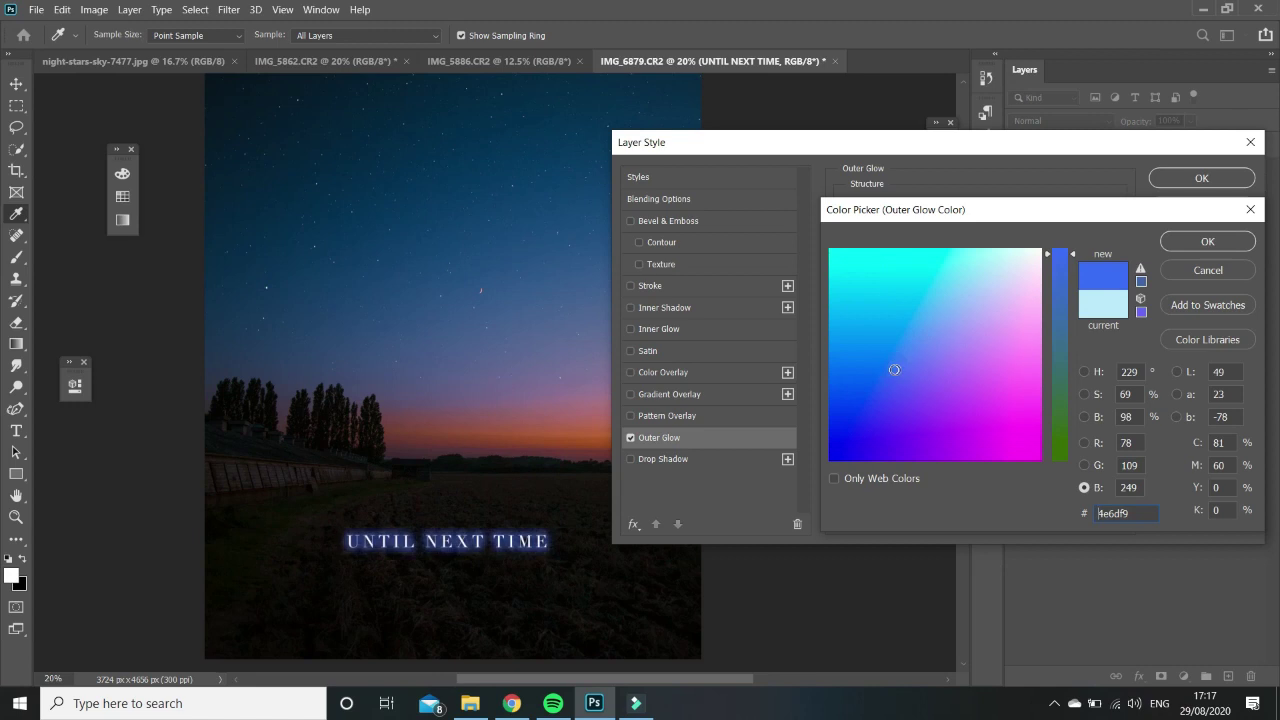
left_click(1103, 305)
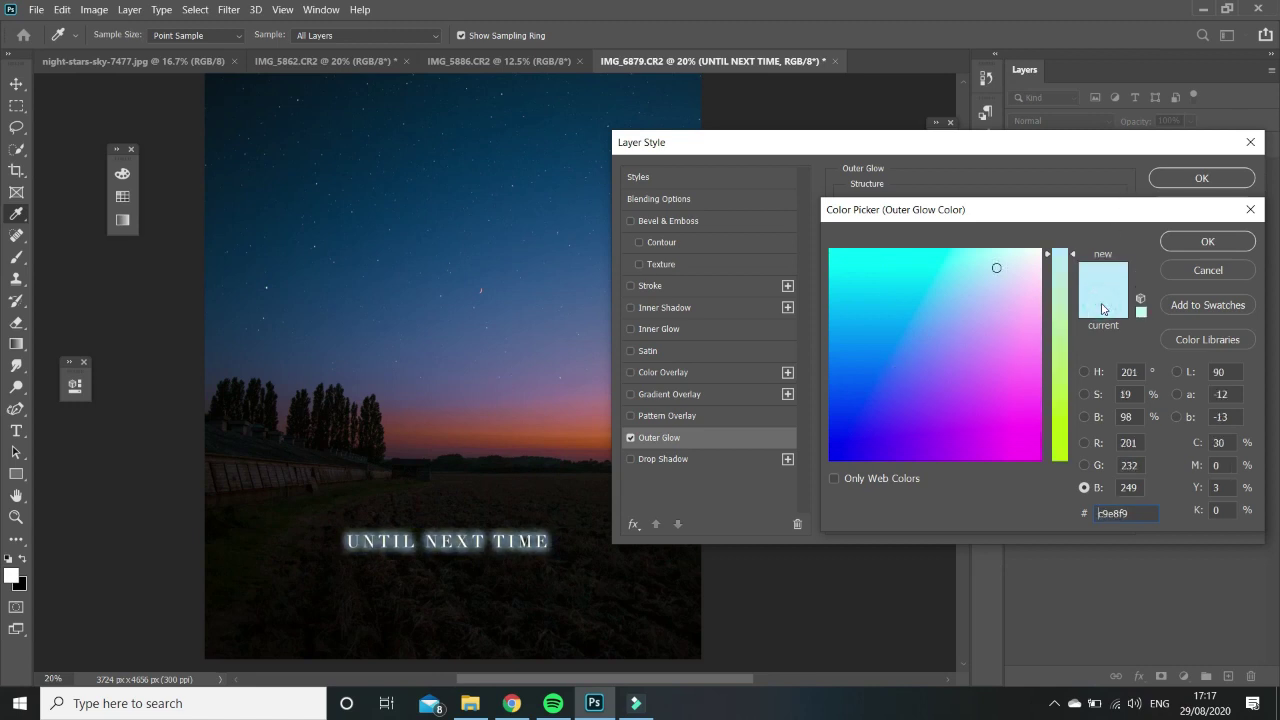
left_click(1207, 242)
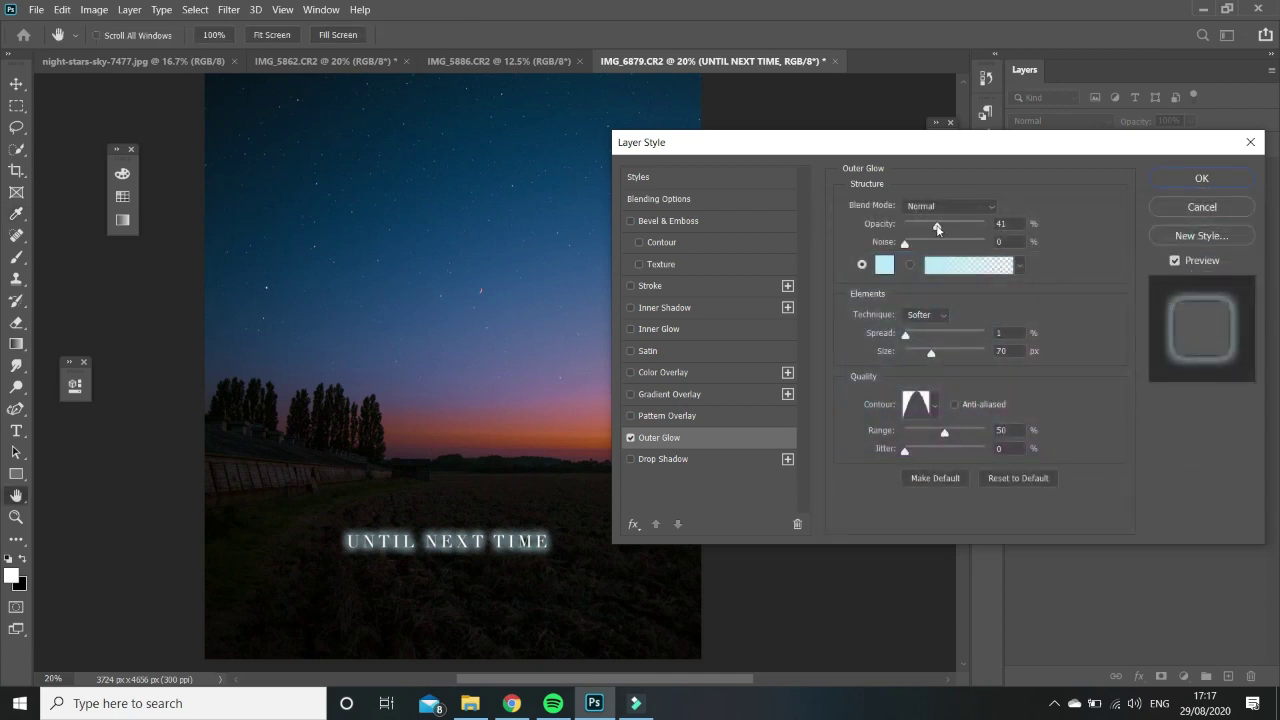
Set the text's Outer Glow to 46% opacity and 1% spread, entering 76 for size
left_click(937, 229)
mouse_move(937, 229)
left_mouse_down()
mouse_move(898, 242)
mouse_move(978, 242)
mouse_move(937, 240)
left_mouse_up()
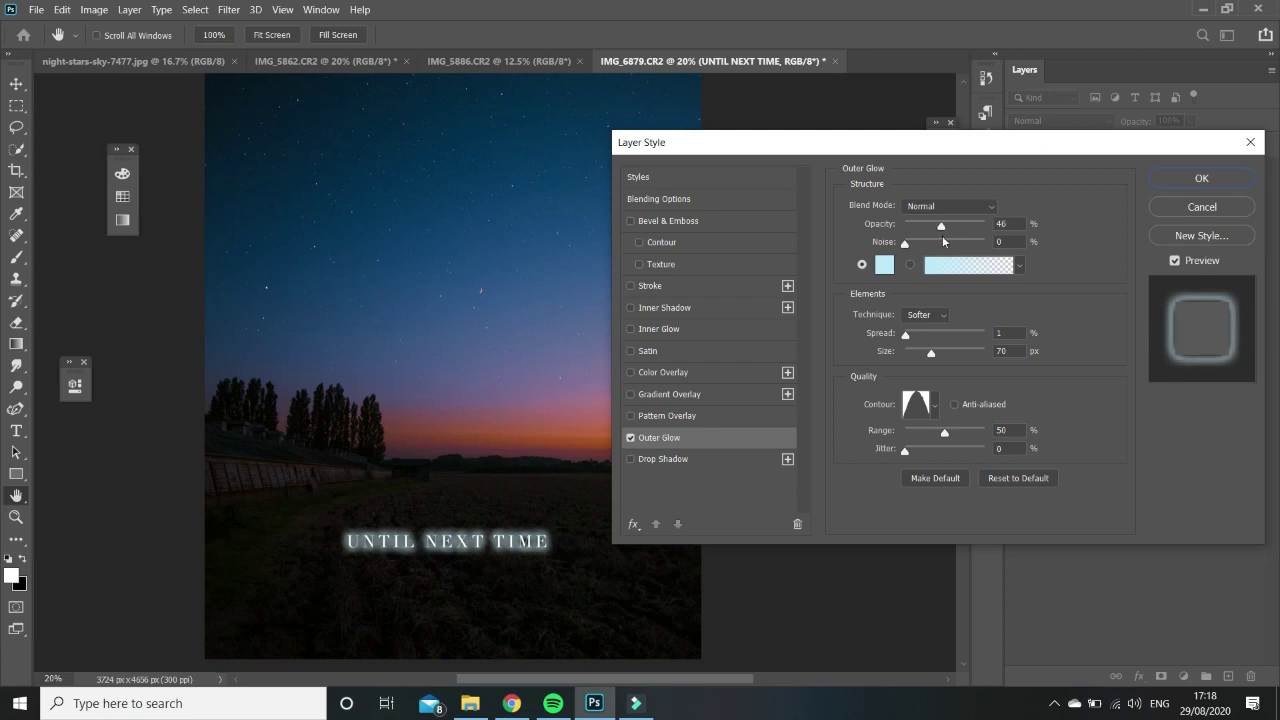
left_click_drag(942, 235, 942, 235)
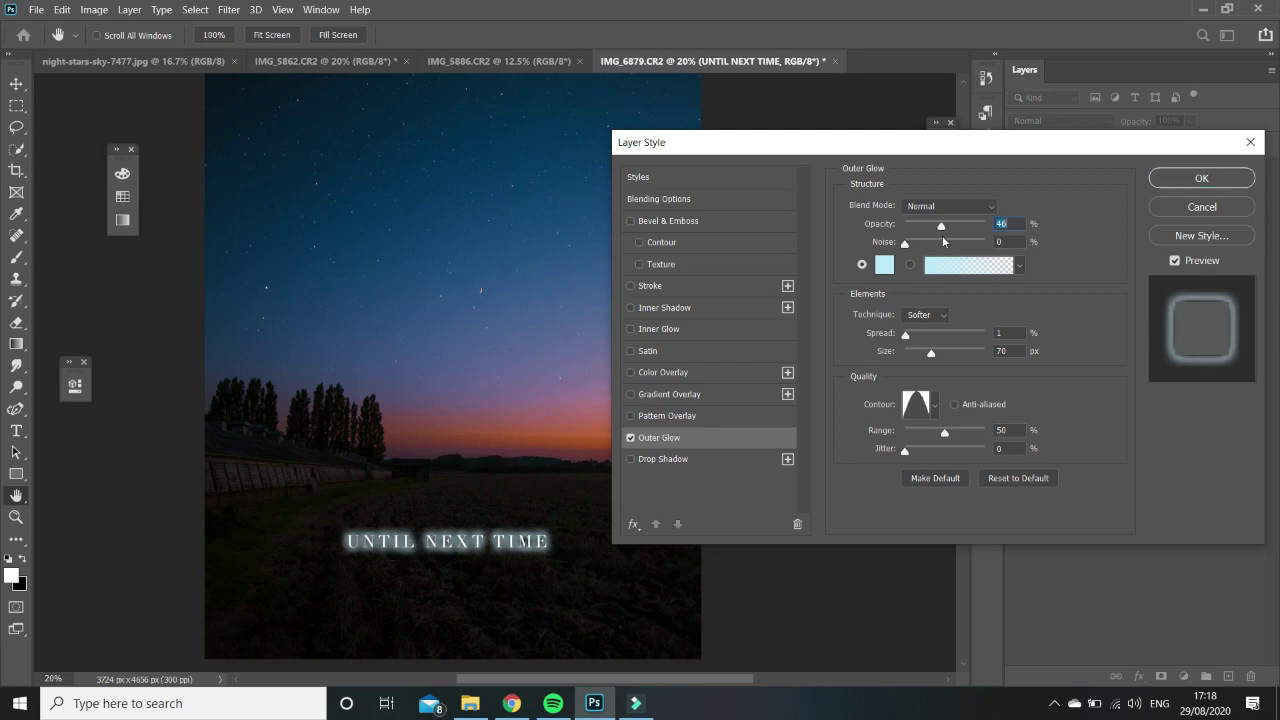
left_click(924, 333)
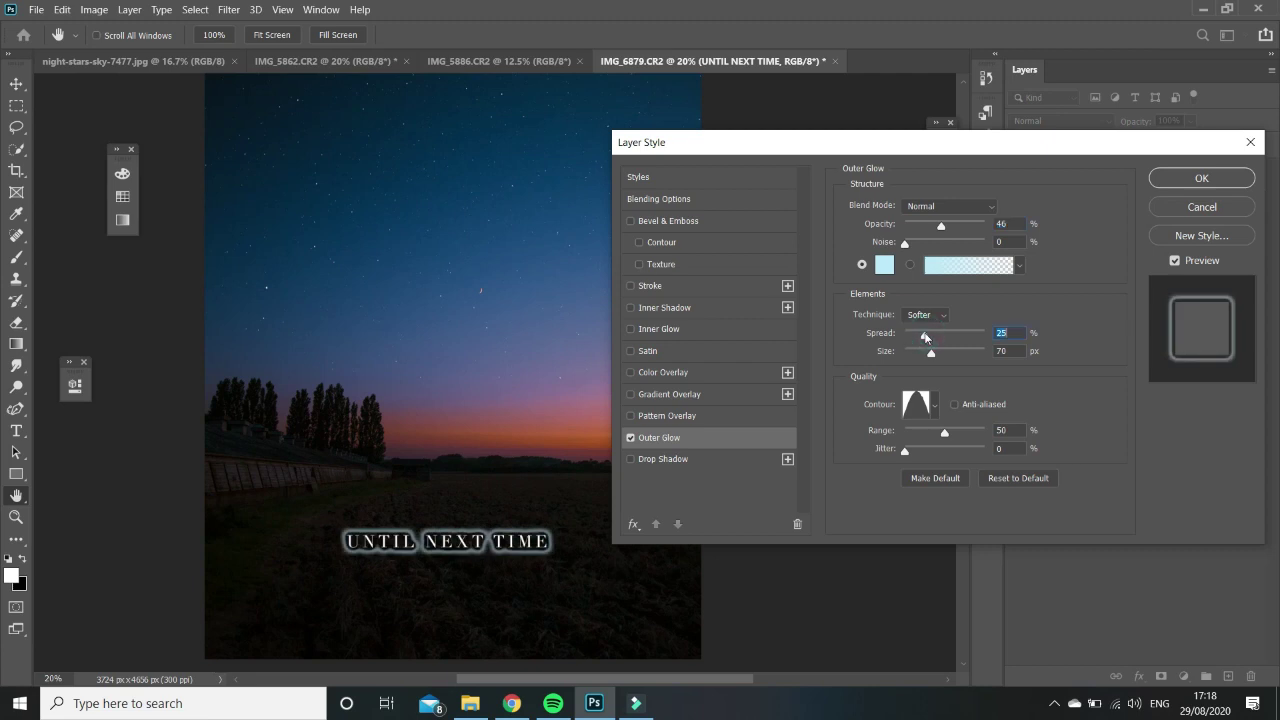
left_click_drag(925, 337, 905, 336)
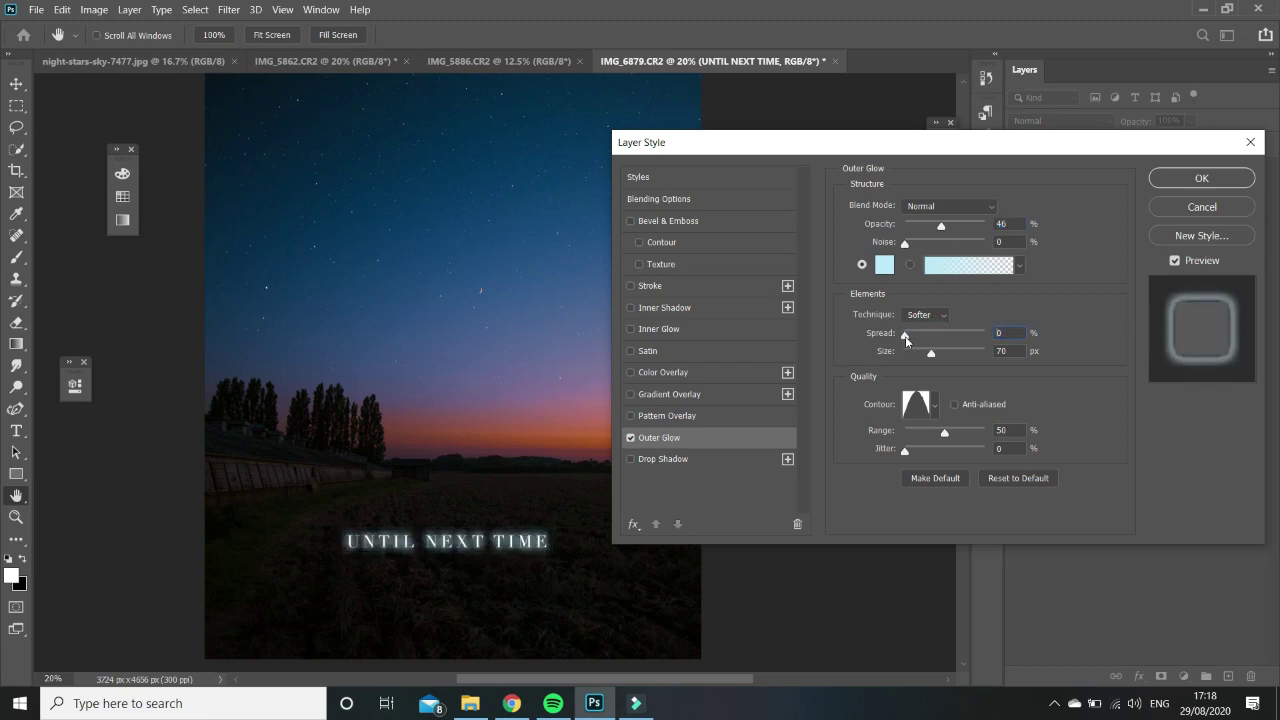
type("1")
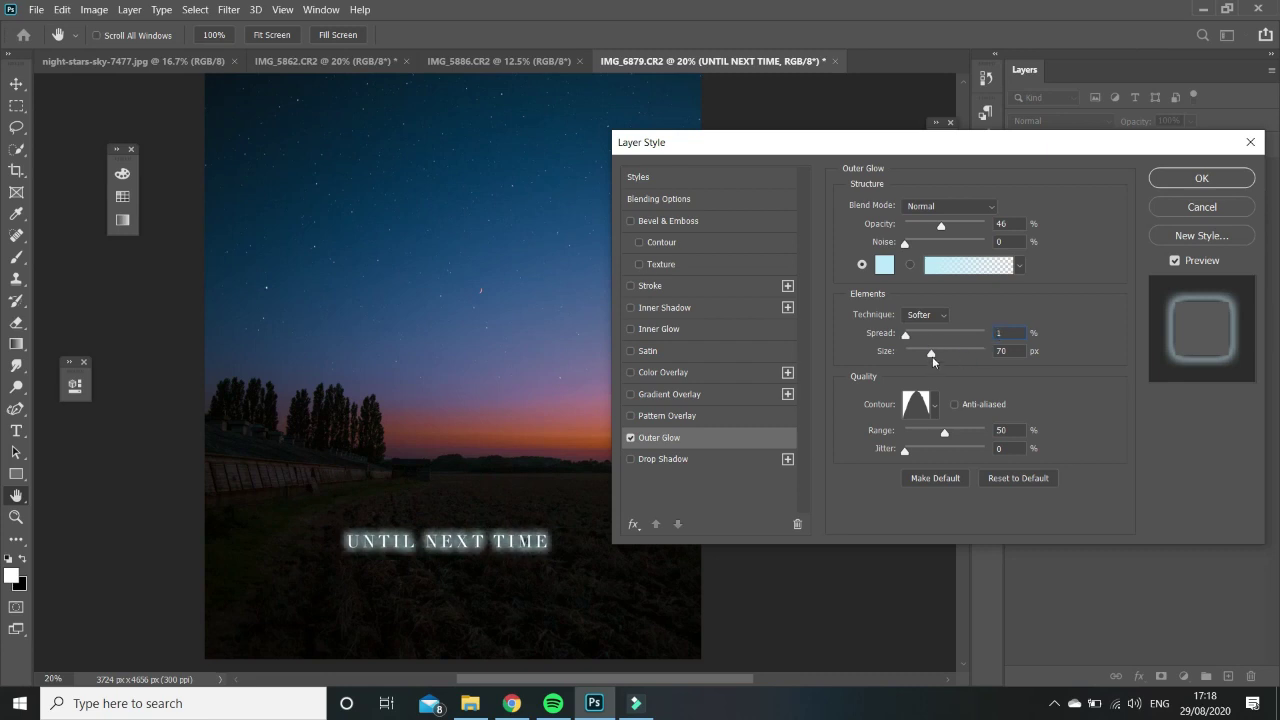
mouse_move(931, 354)
left_mouse_down()
mouse_move(959, 354)
mouse_move(900, 360)
mouse_move(915, 358)
left_mouse_up()
key("Tab")
type("76")
Apply the glow, add a new empty layer, and choose a soft round brush
left_click(1203, 180)
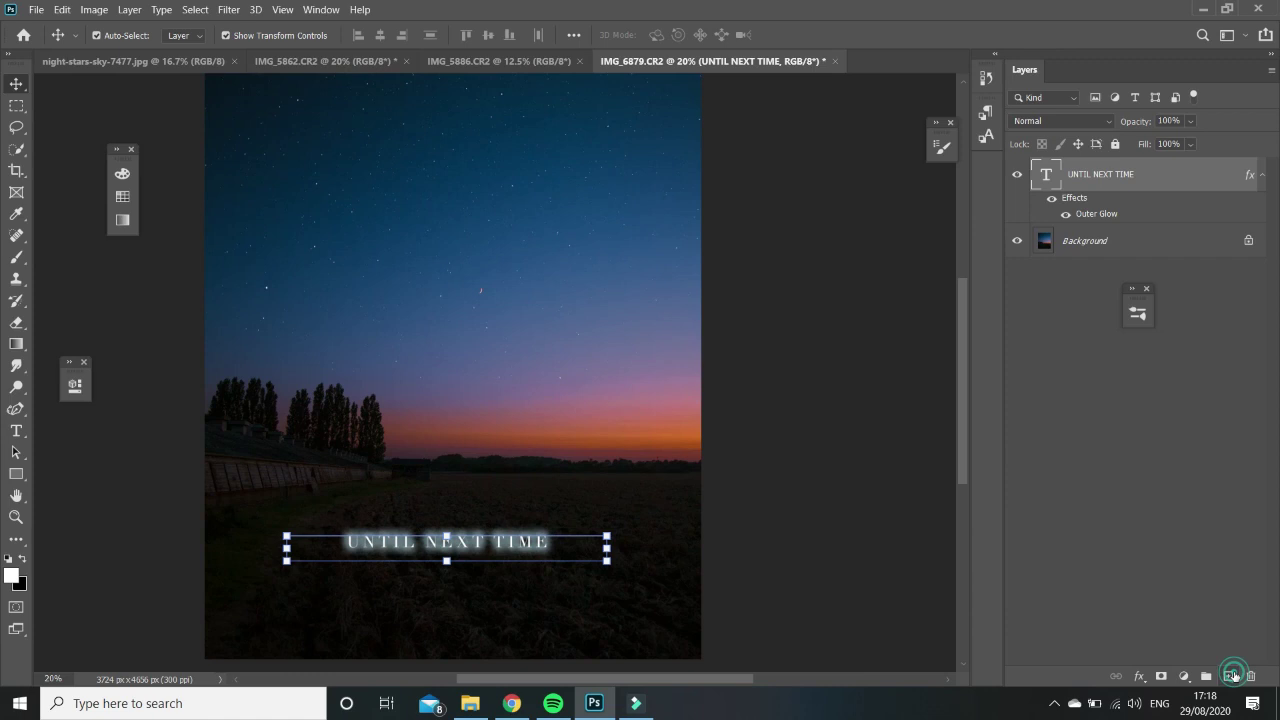
left_click(1232, 676)
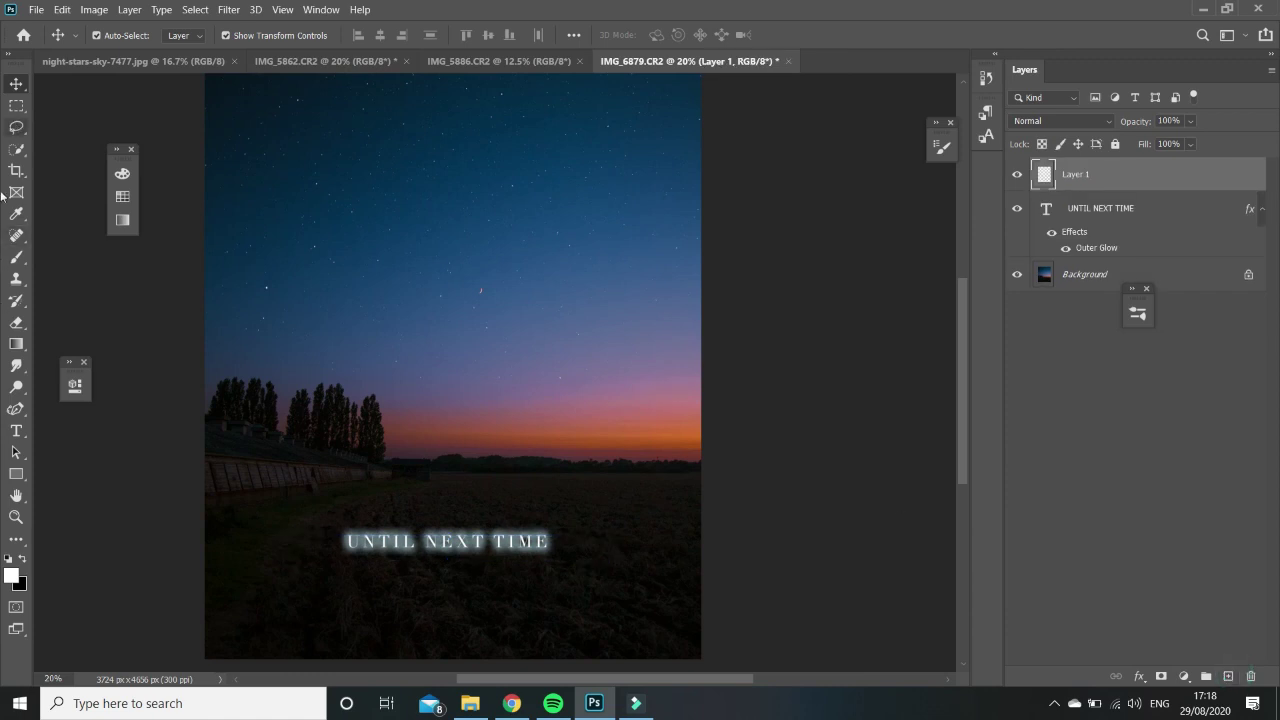
left_click(16, 259)
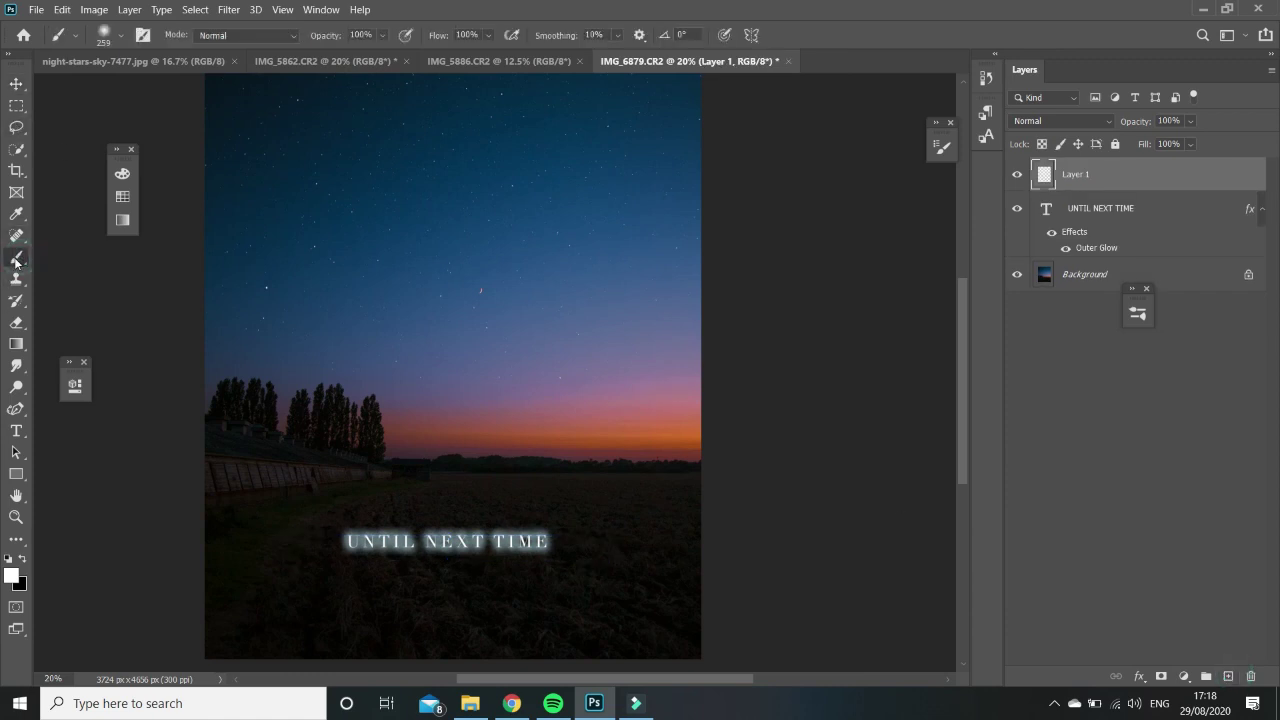
left_click(119, 37)
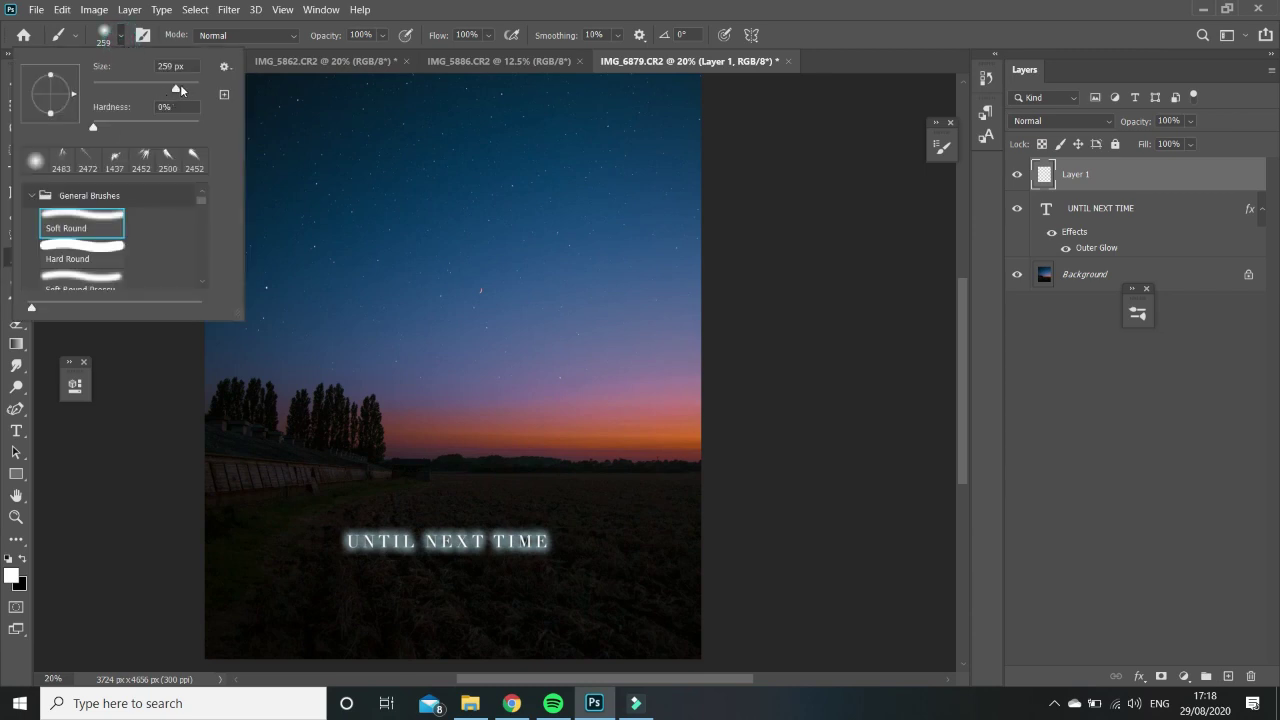
Paint a soft white dot in the sky and move it down onto the UNTIL NEXT TIME text
left_click(390, 397)
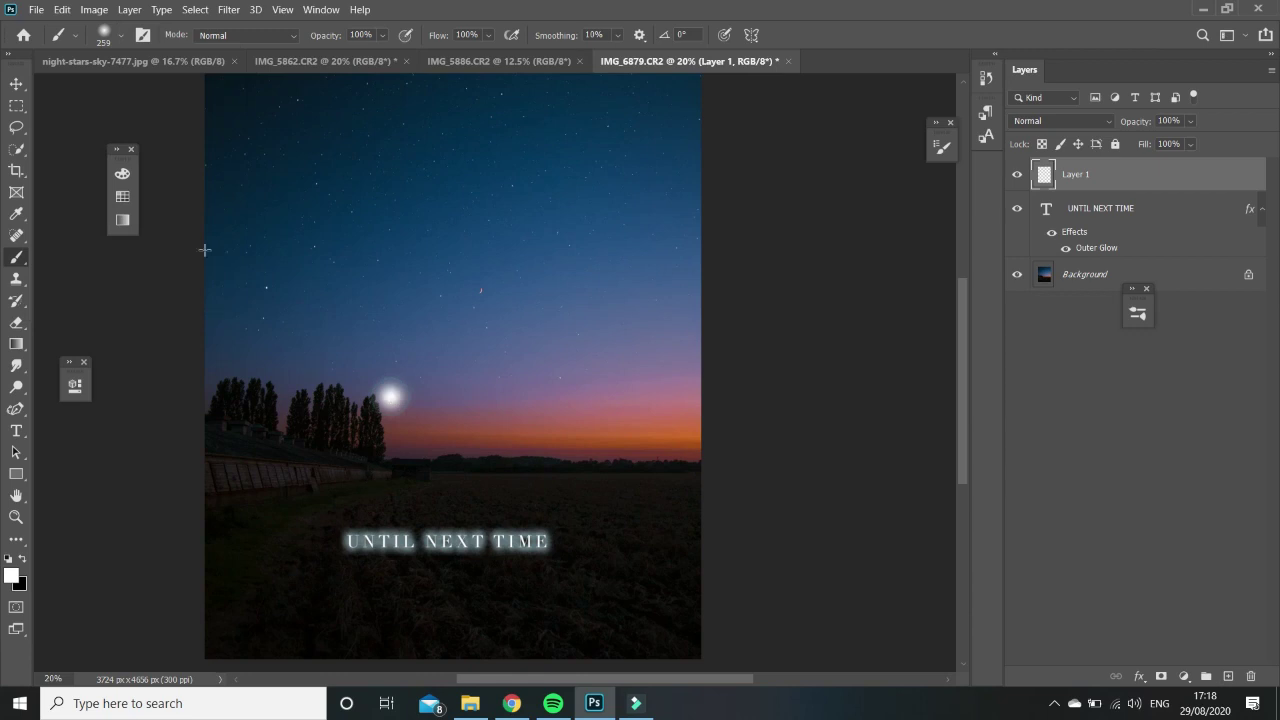
left_click(122, 37)
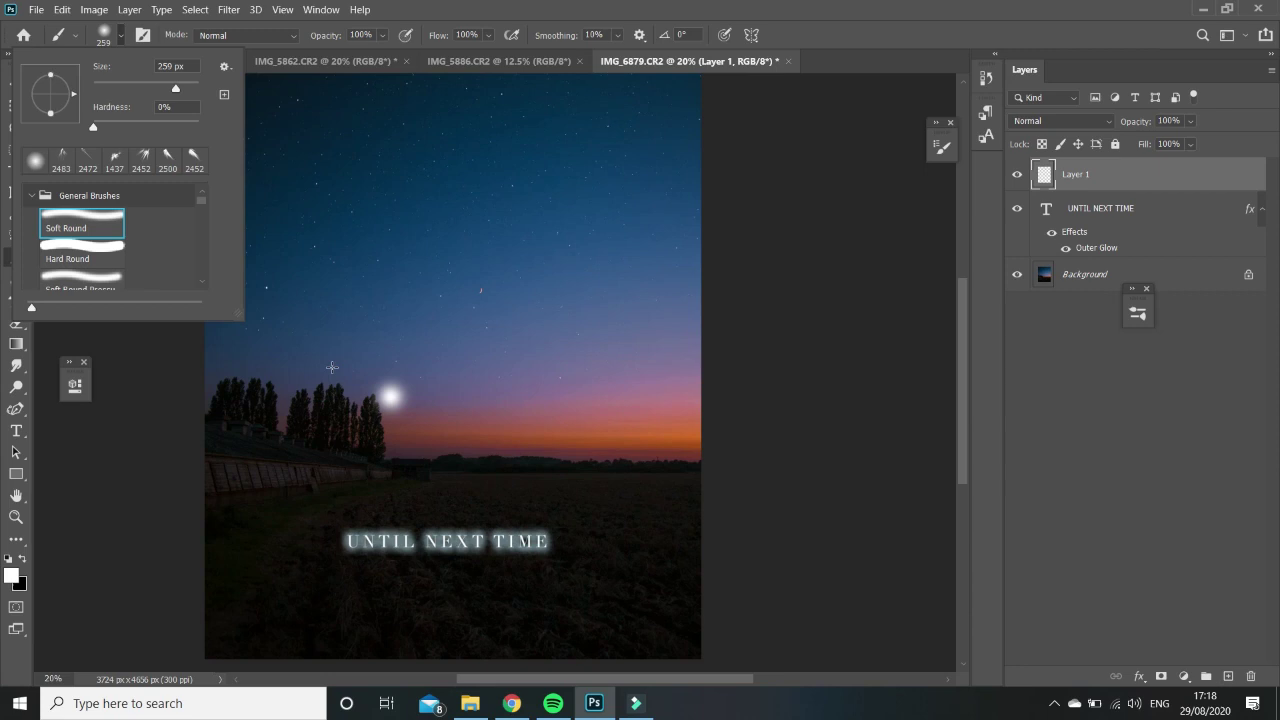
left_click(120, 436)
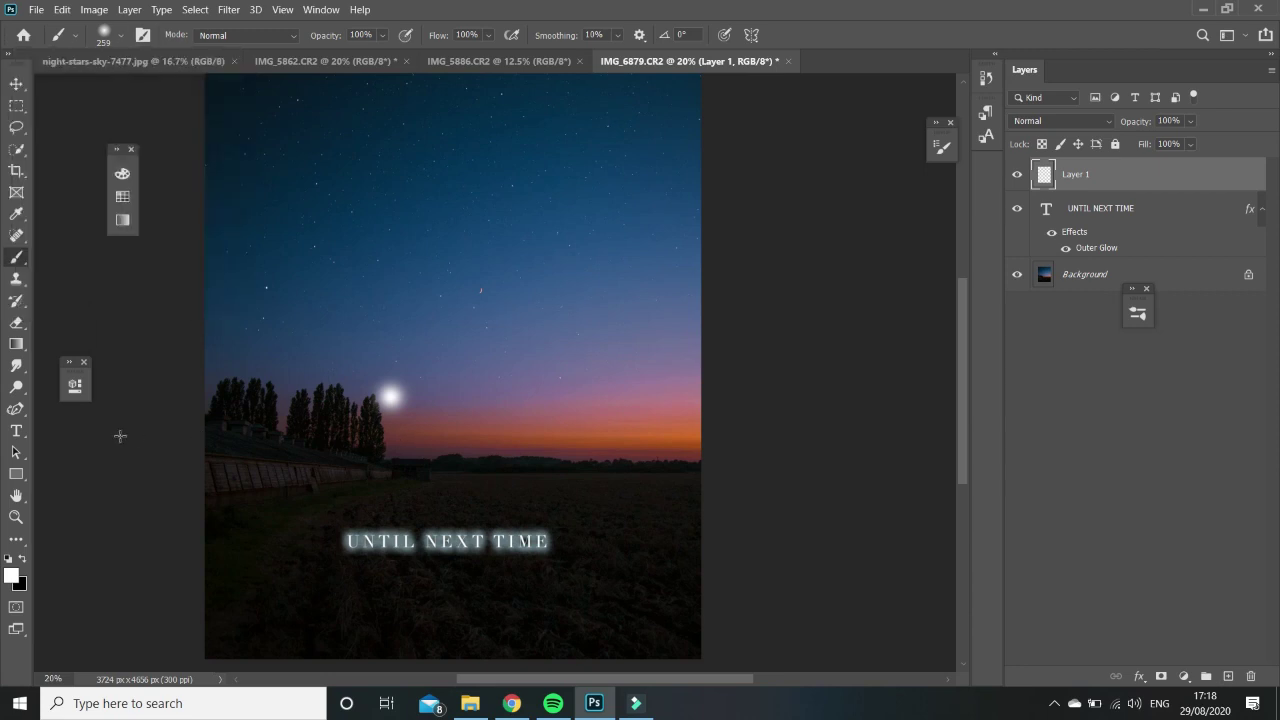
key("ctrl+z")
left_click(450, 381)
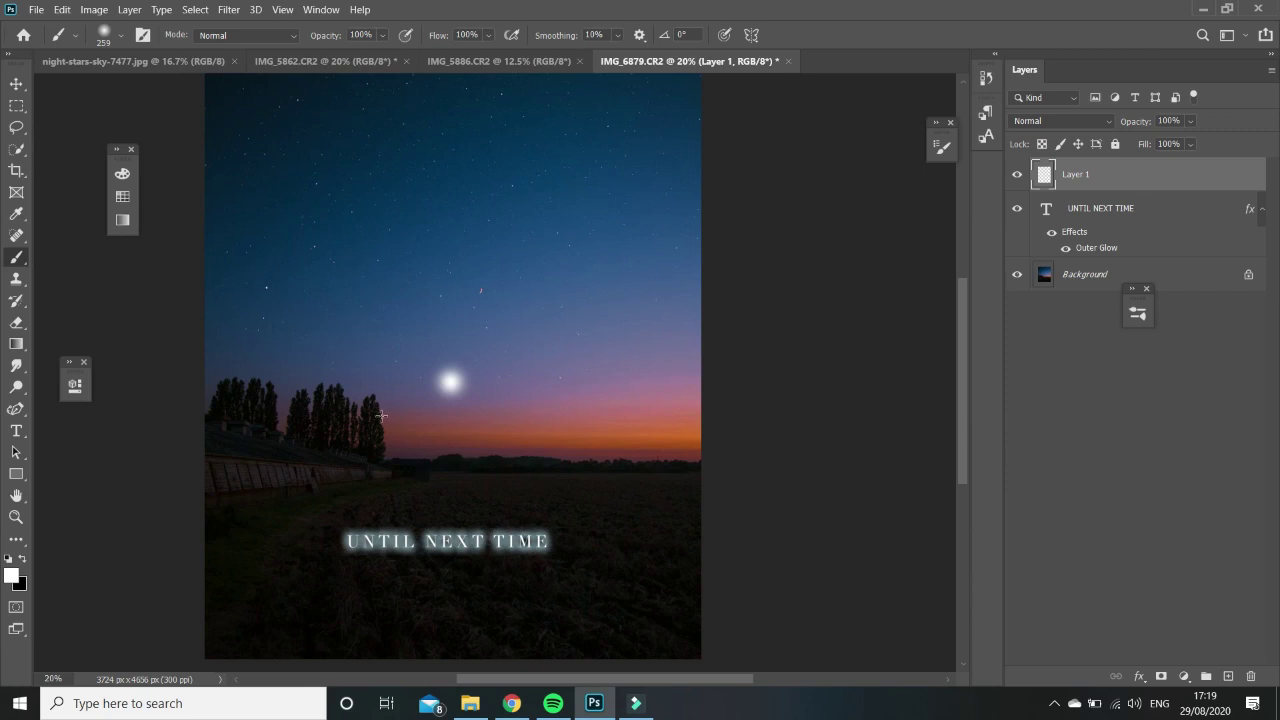
left_click(16, 85)
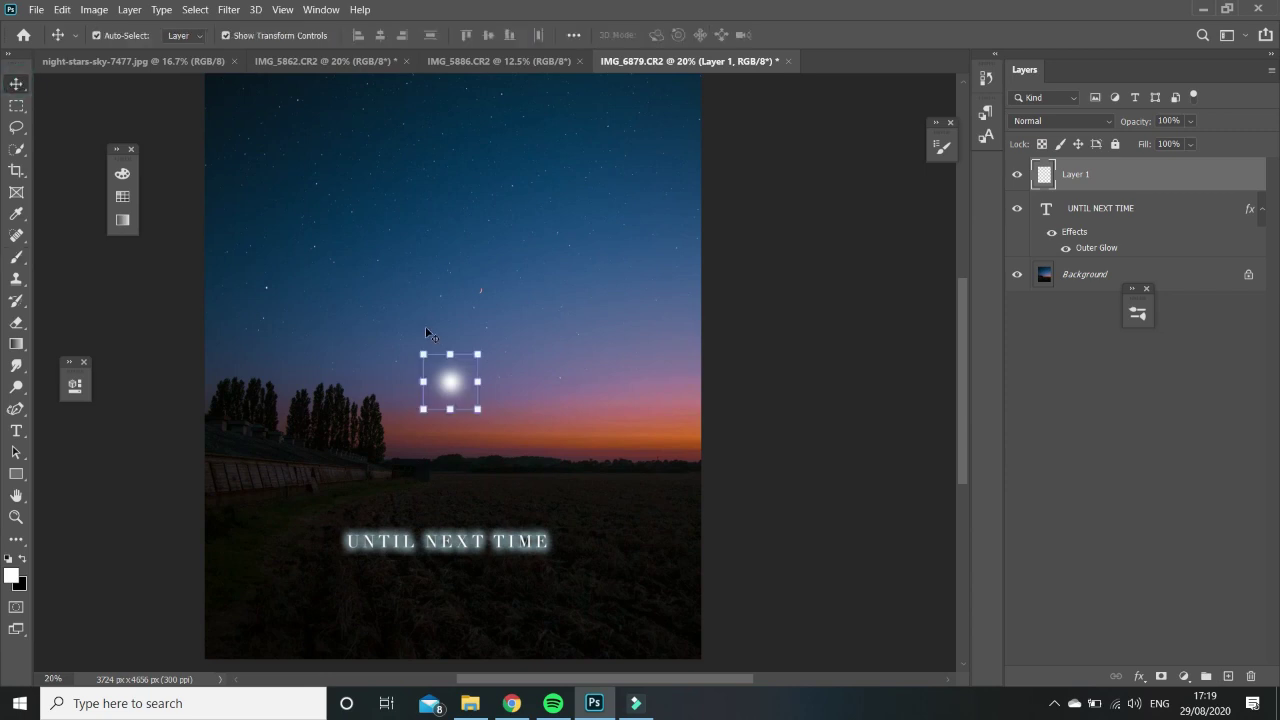
left_click_drag(447, 375, 447, 569)
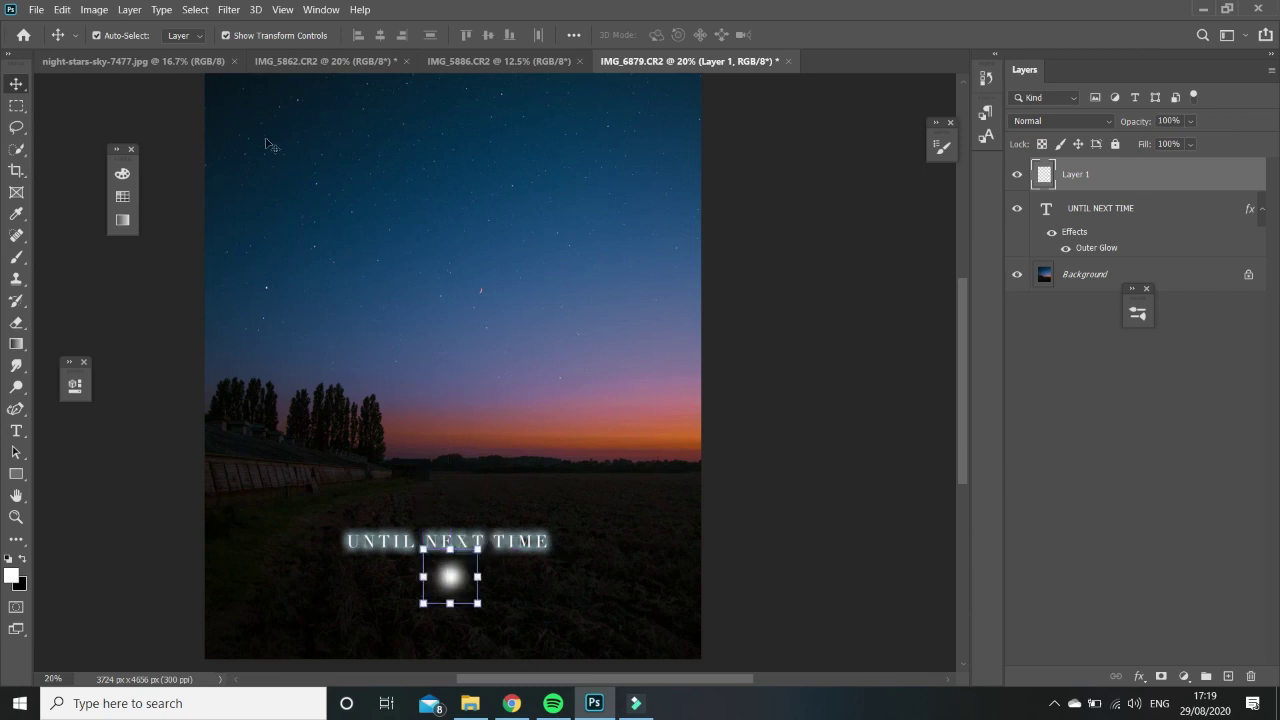
Use Edit > Transform > Distort to widen the glow dot across the lettering and flatten its height
left_click(60, 9)
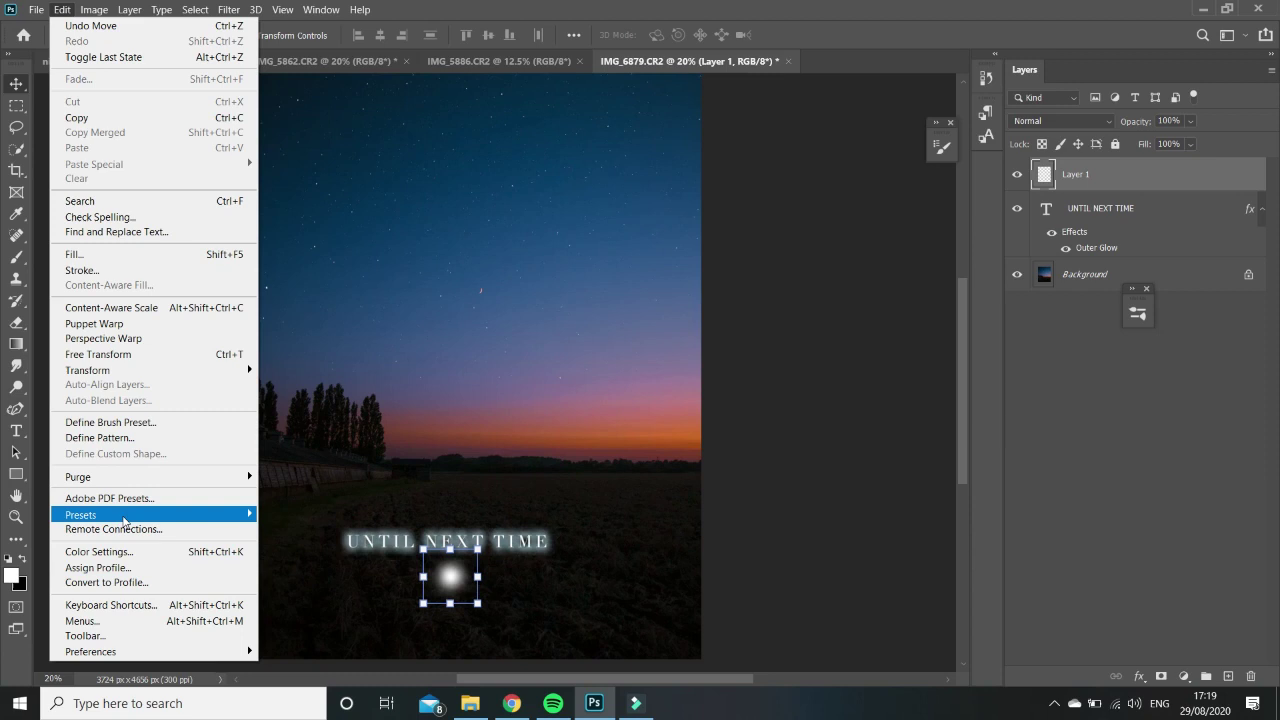
mouse_move(117, 372)
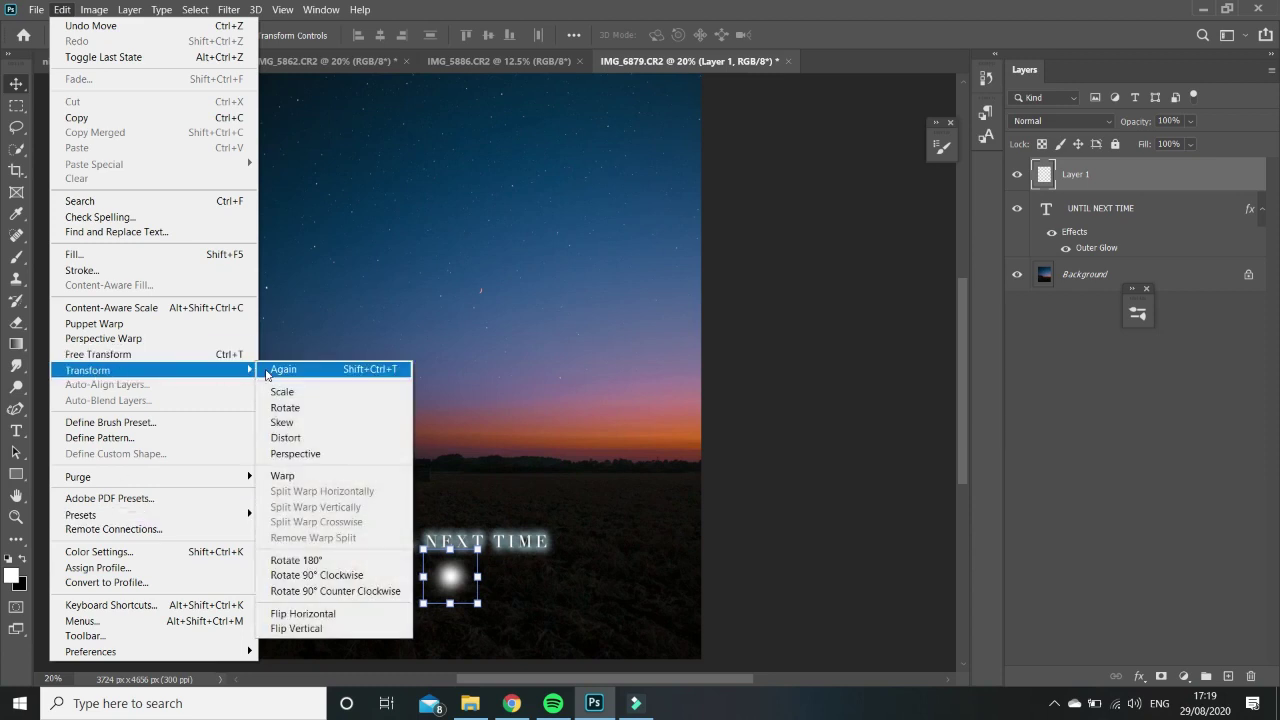
left_click(292, 438)
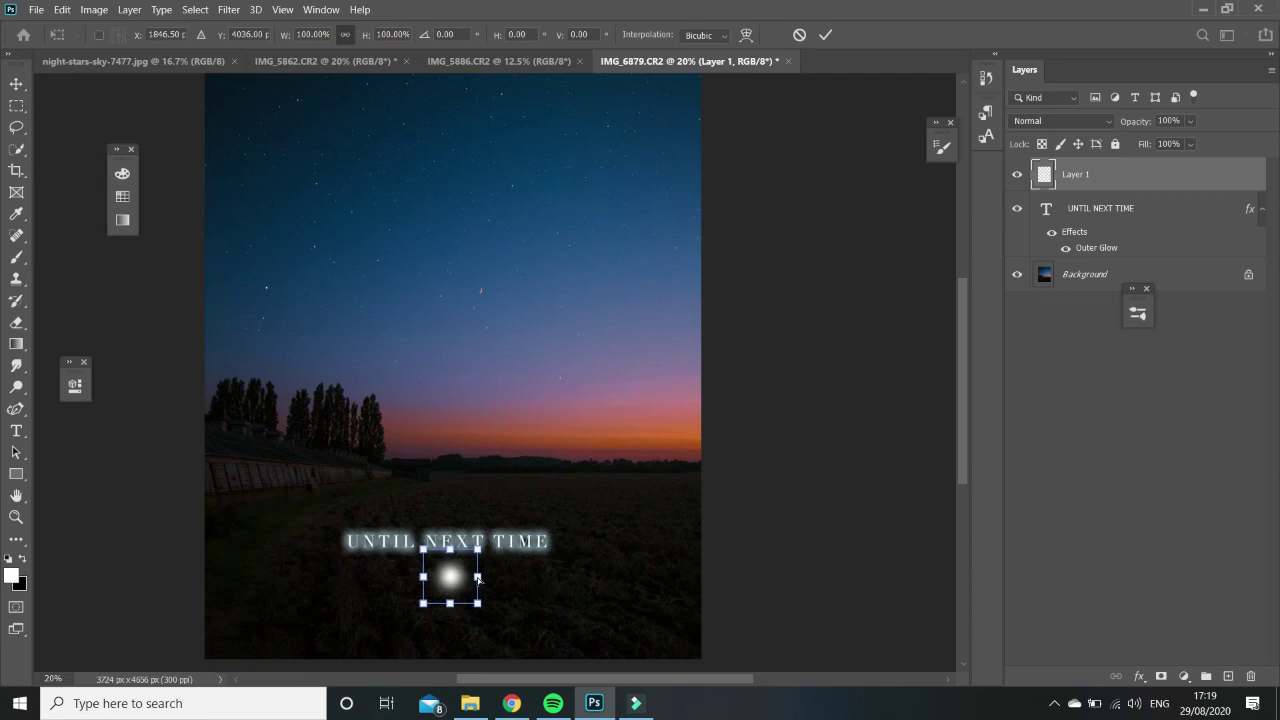
left_click_drag(478, 577, 582, 580)
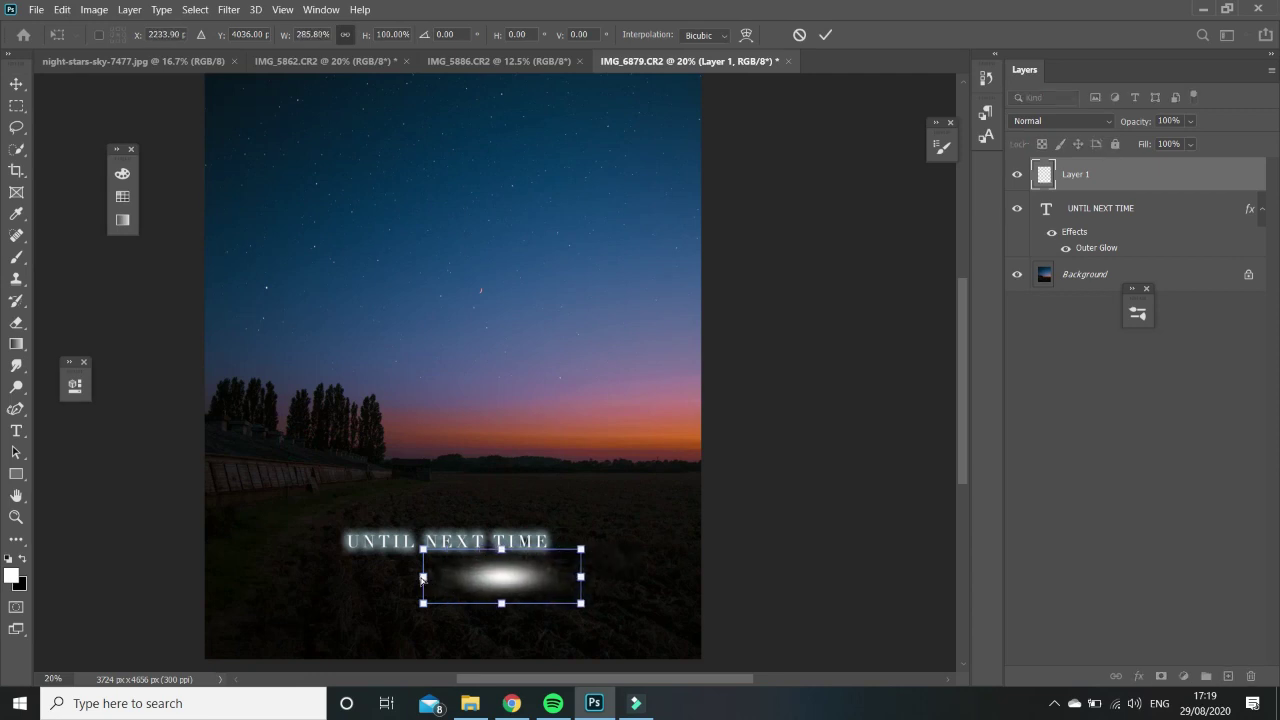
left_click_drag(422, 577, 279, 580)
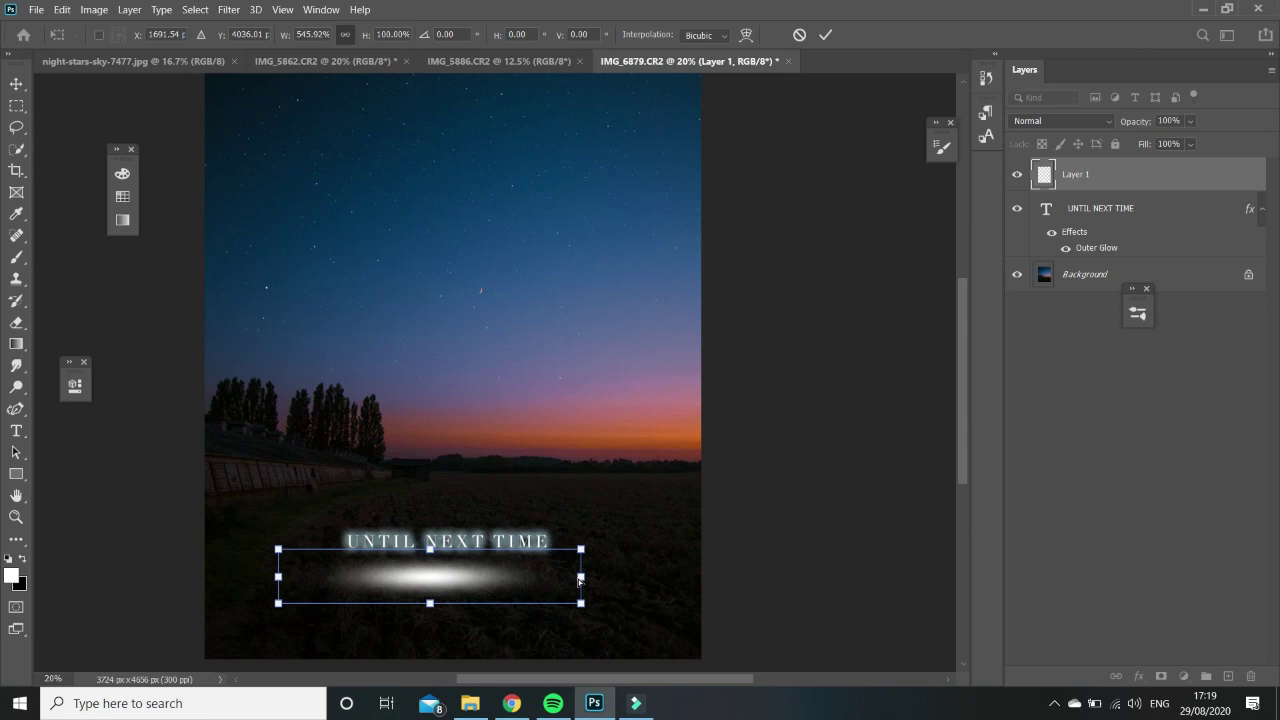
left_click_drag(580, 577, 640, 578)
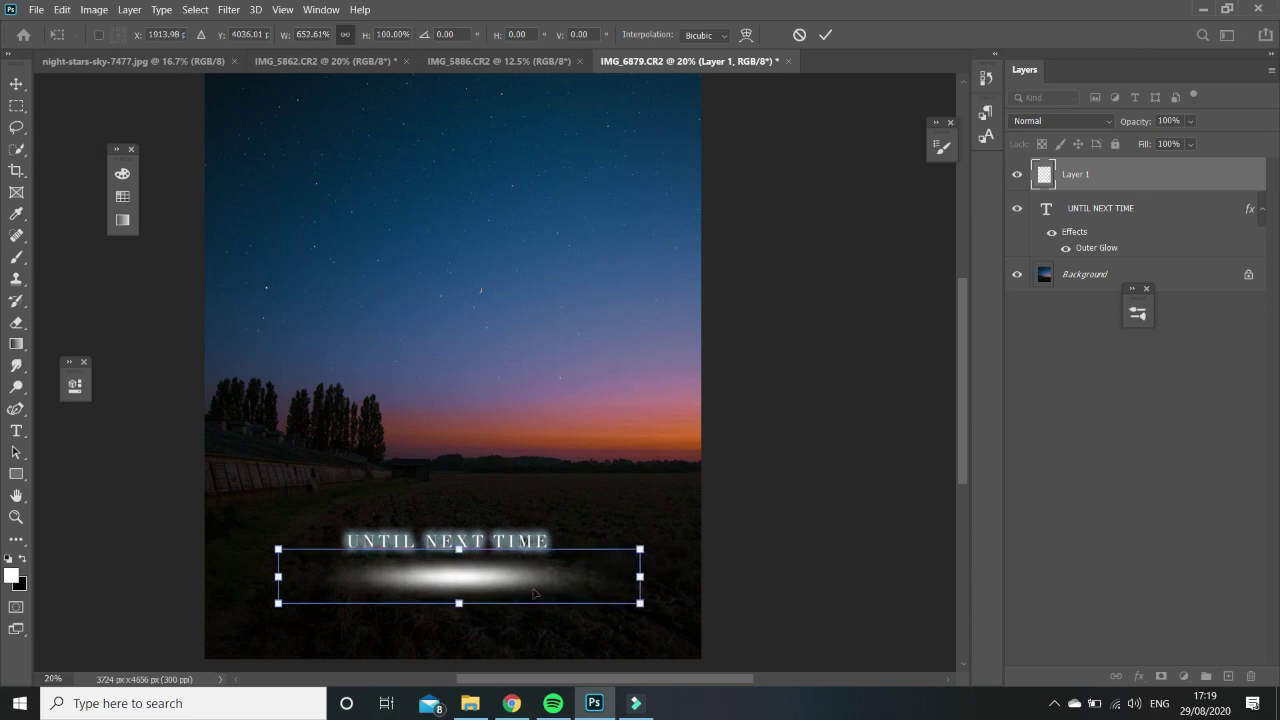
left_click_drag(471, 578, 462, 578)
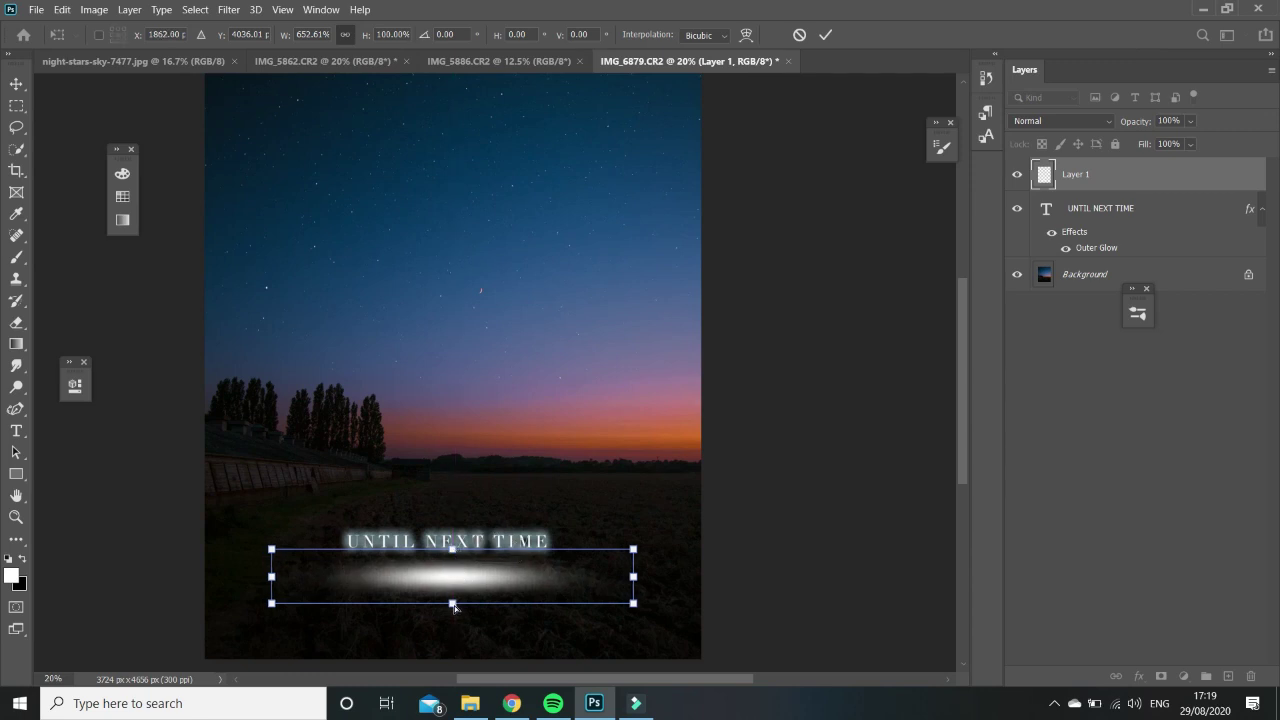
left_click(452, 604)
left_click_drag(452, 604, 456, 556)
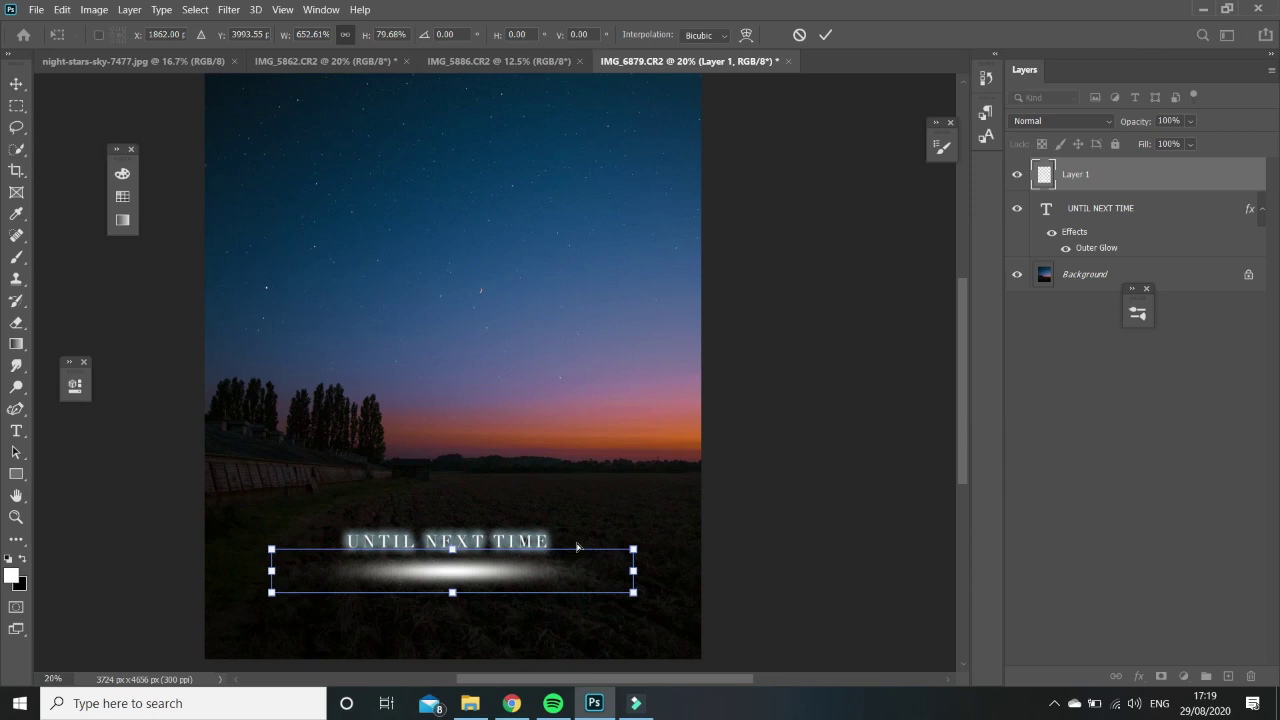
key("Return")
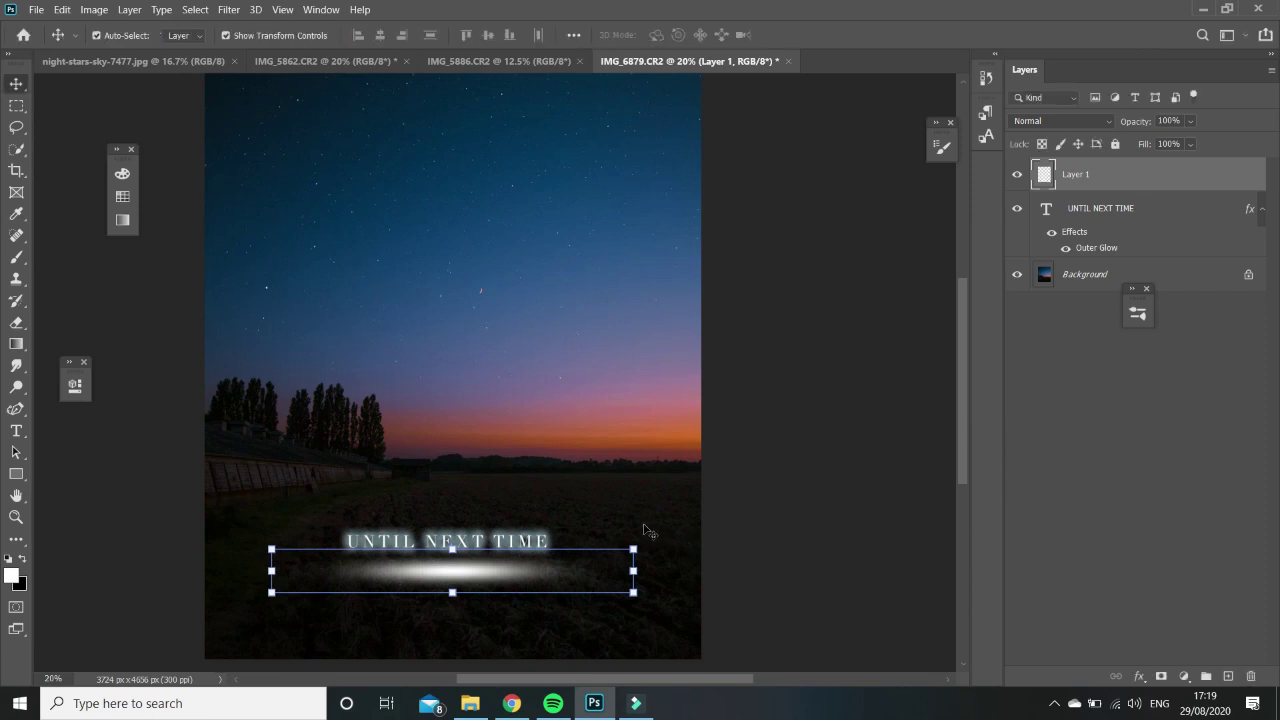
Select the glow streak layer and lower its opacity to about 66%
left_click(650, 530)
left_click(458, 580)
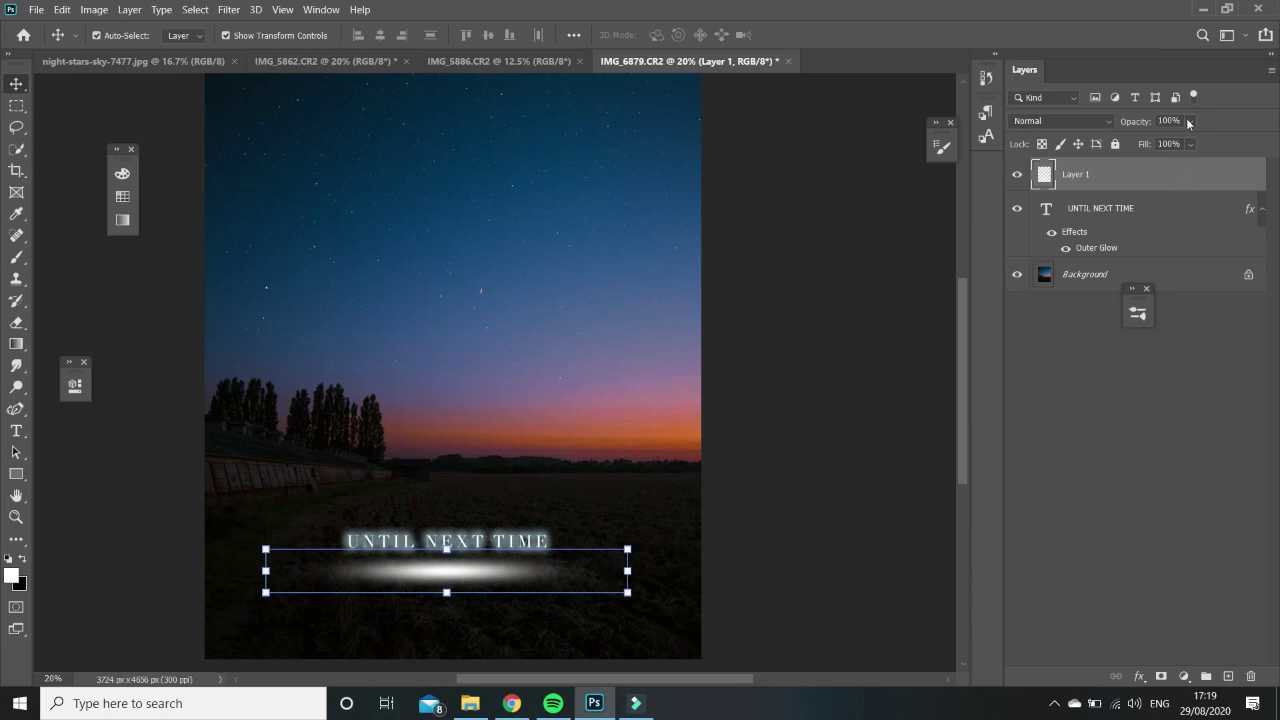
left_click_drag(1189, 121, 1176, 143)
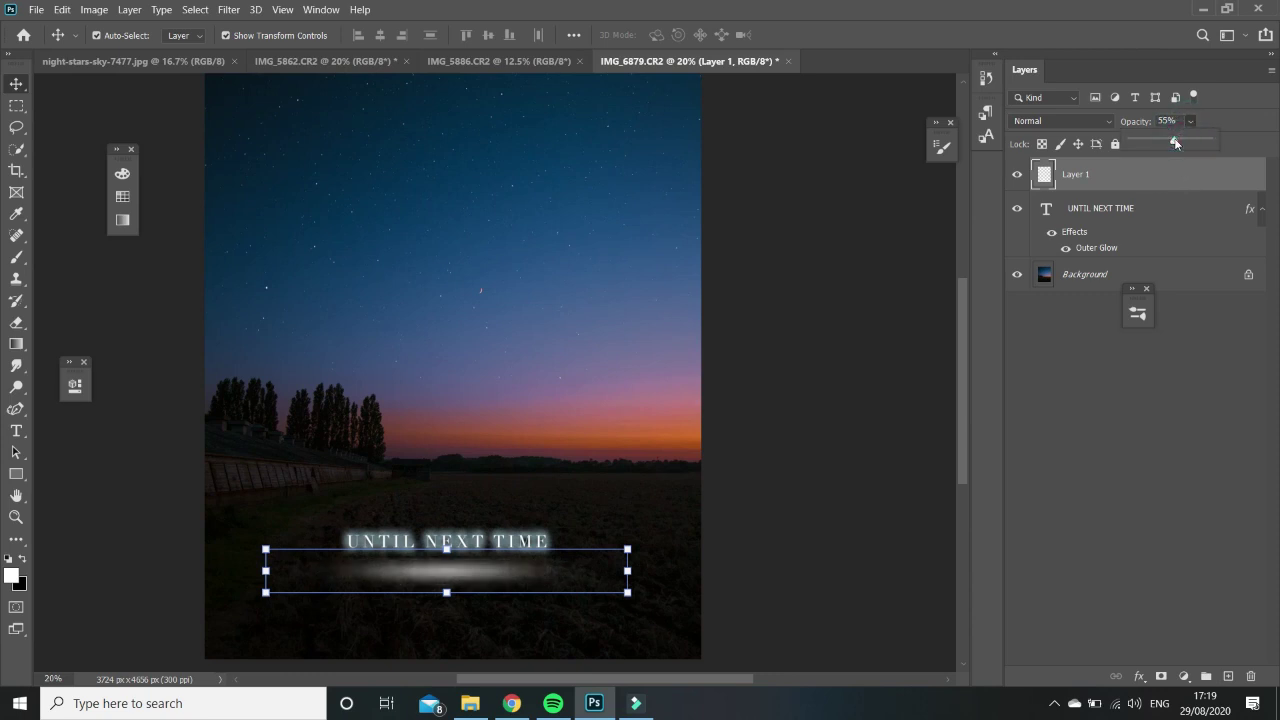
mouse_move(1175, 143)
left_mouse_down()
mouse_move(1235, 149)
mouse_move(1185, 145)
left_mouse_up()
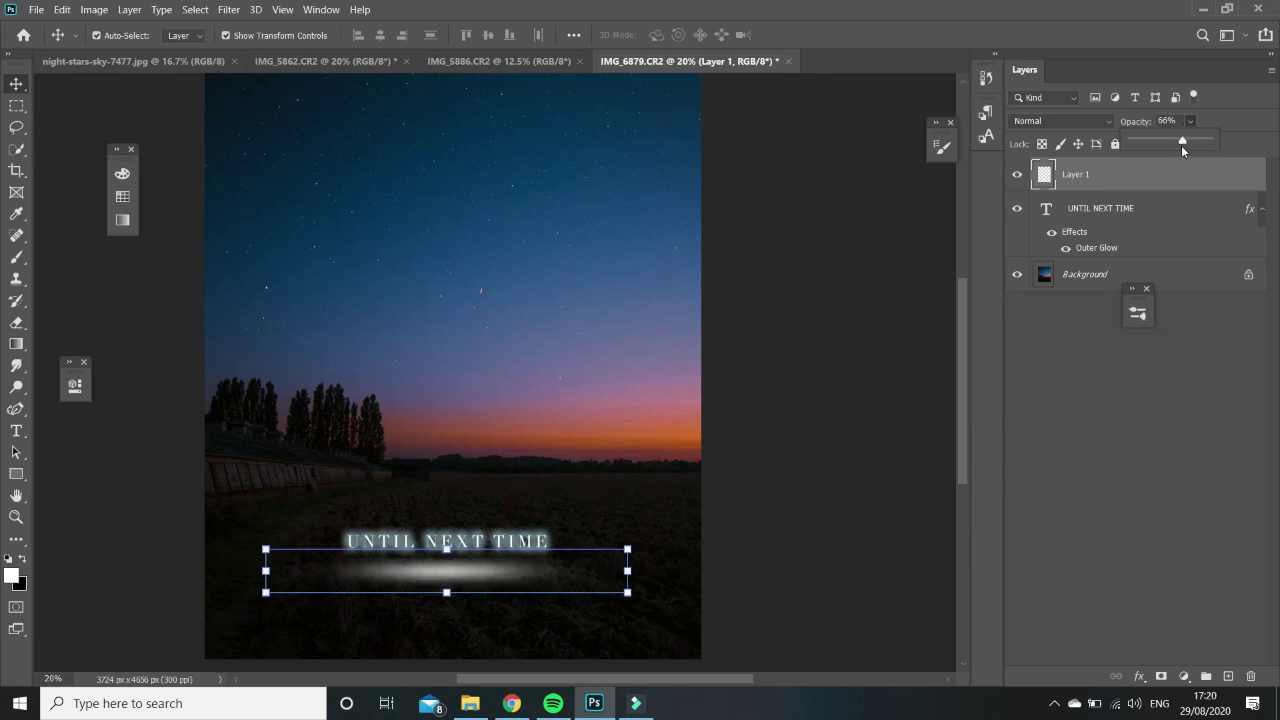
left_click(1122, 370)
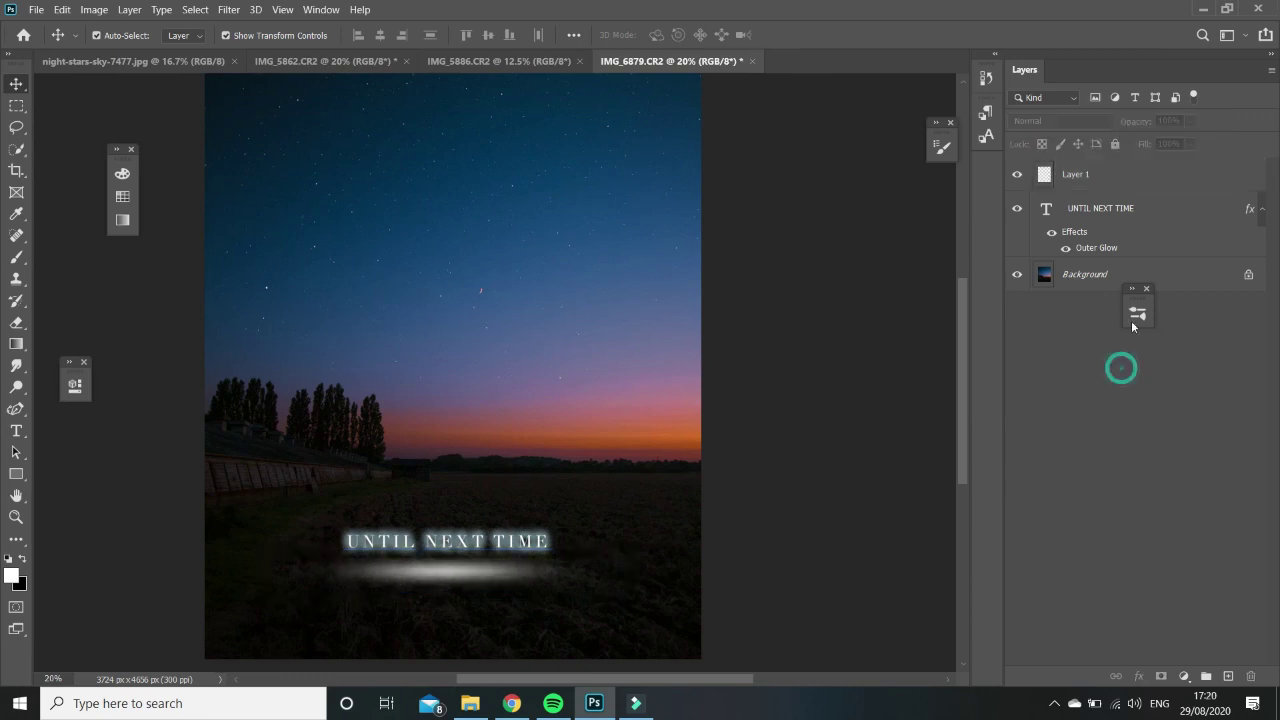
Add an Outer Glow to the streak layer with size 0 px and opacity 8%
left_click(1114, 172)
right_click(1114, 174)
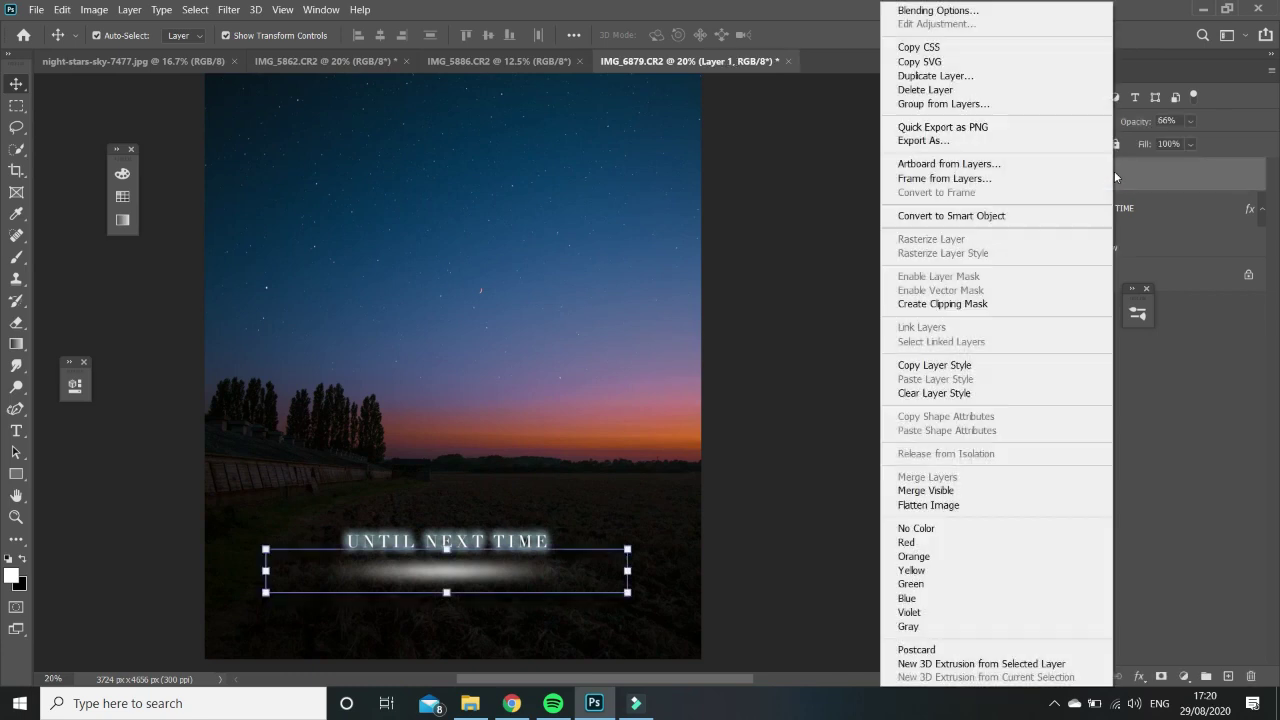
left_click(950, 11)
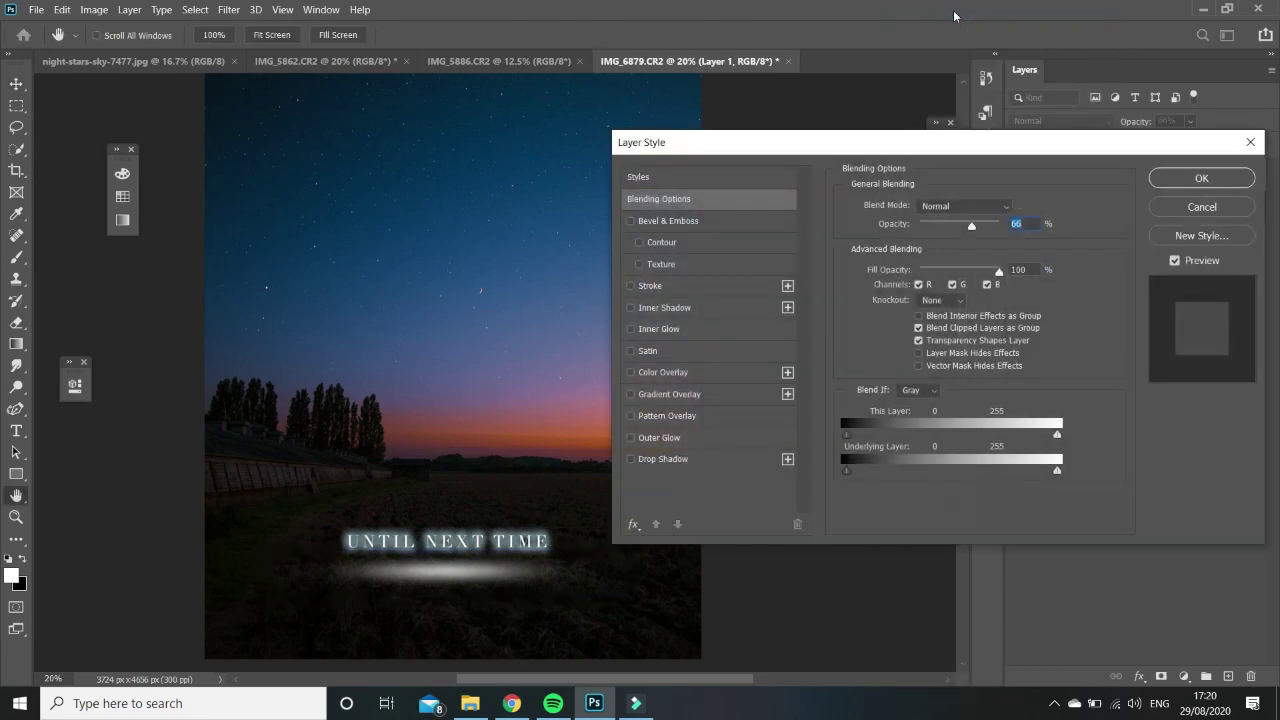
left_click(678, 437)
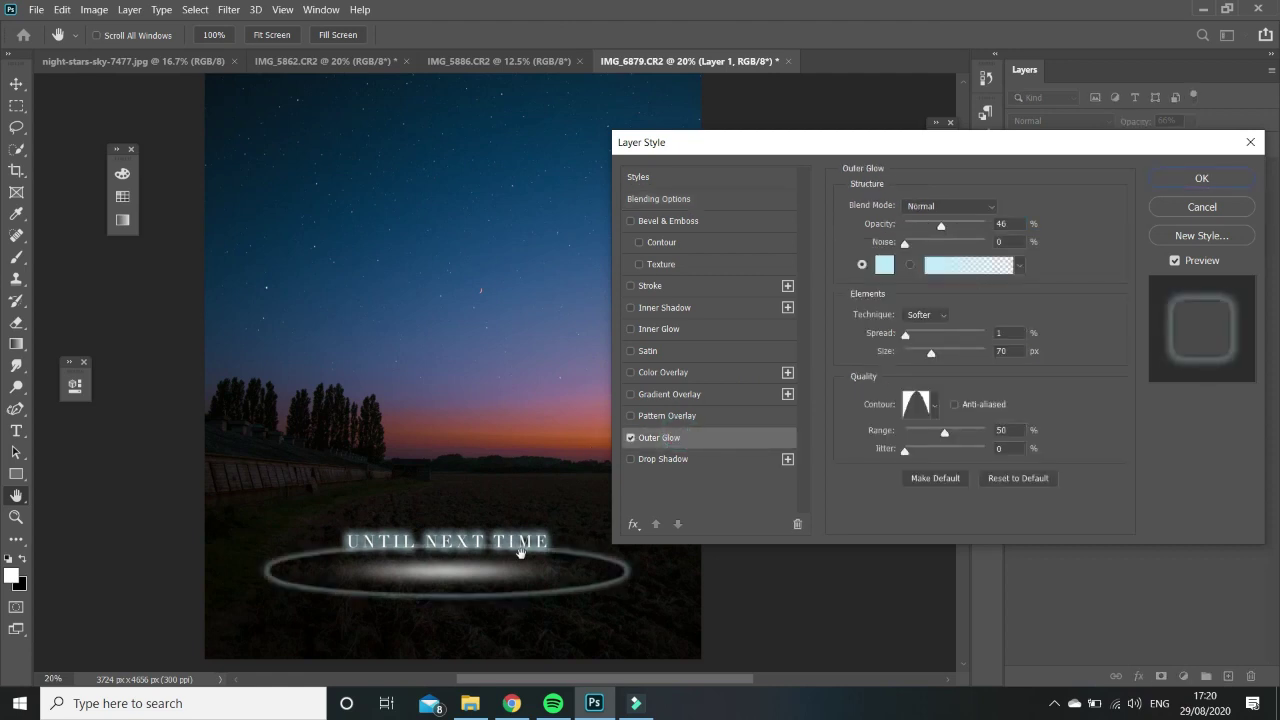
left_click_drag(912, 347, 903, 352)
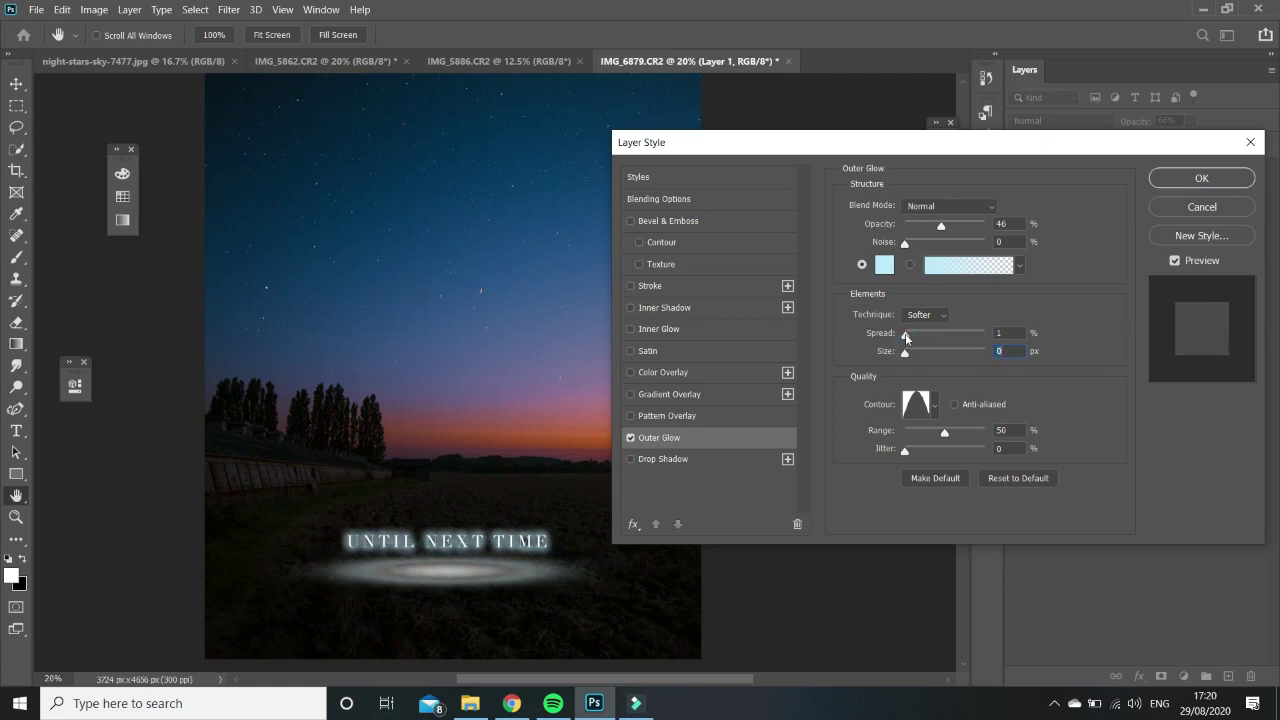
left_click(929, 226)
left_click_drag(929, 226, 914, 227)
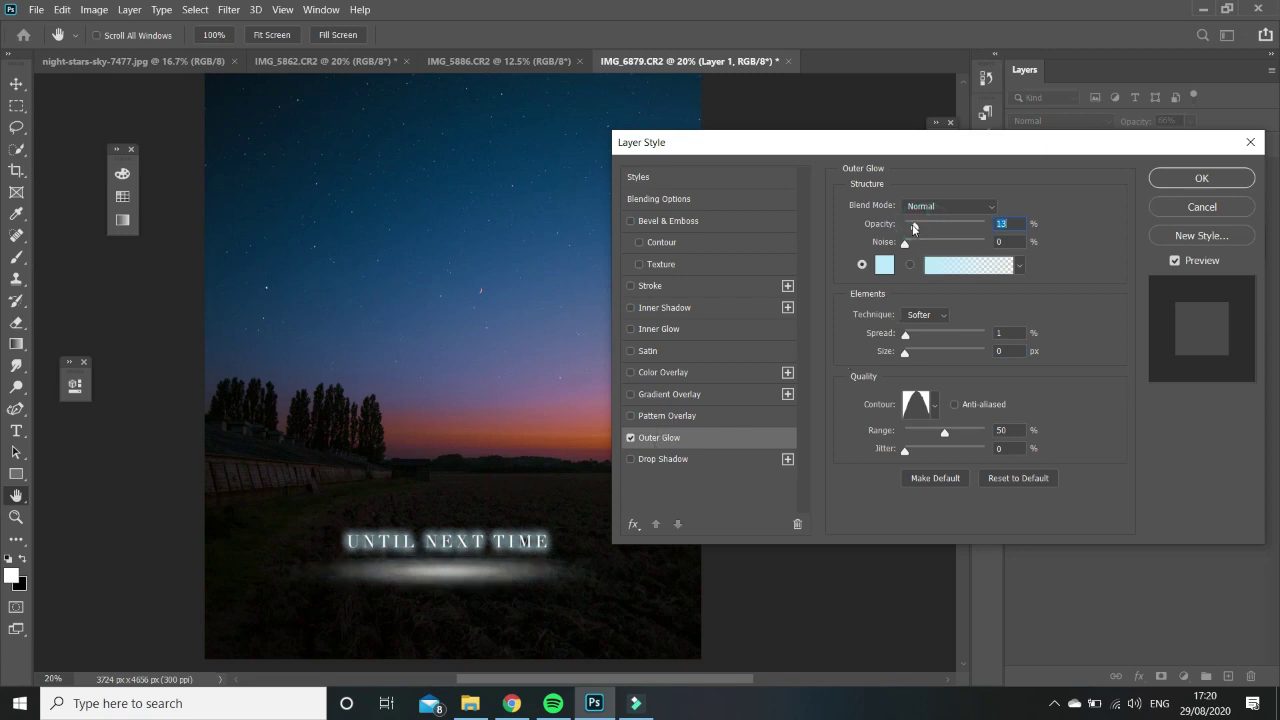
left_click_drag(912, 225, 908, 226)
Add a Color Overlay to the streak and set its Outer Glow colour to light blue
left_click(667, 374)
left_click(1013, 208)
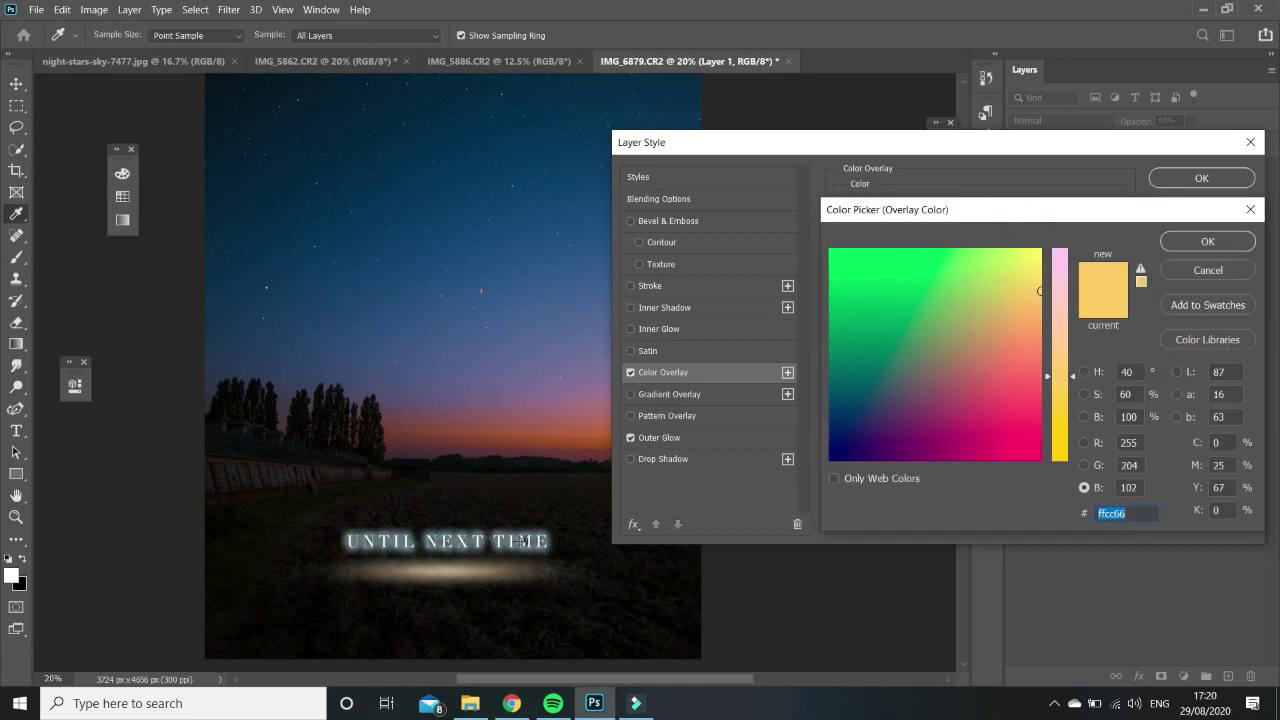
left_click(1182, 272)
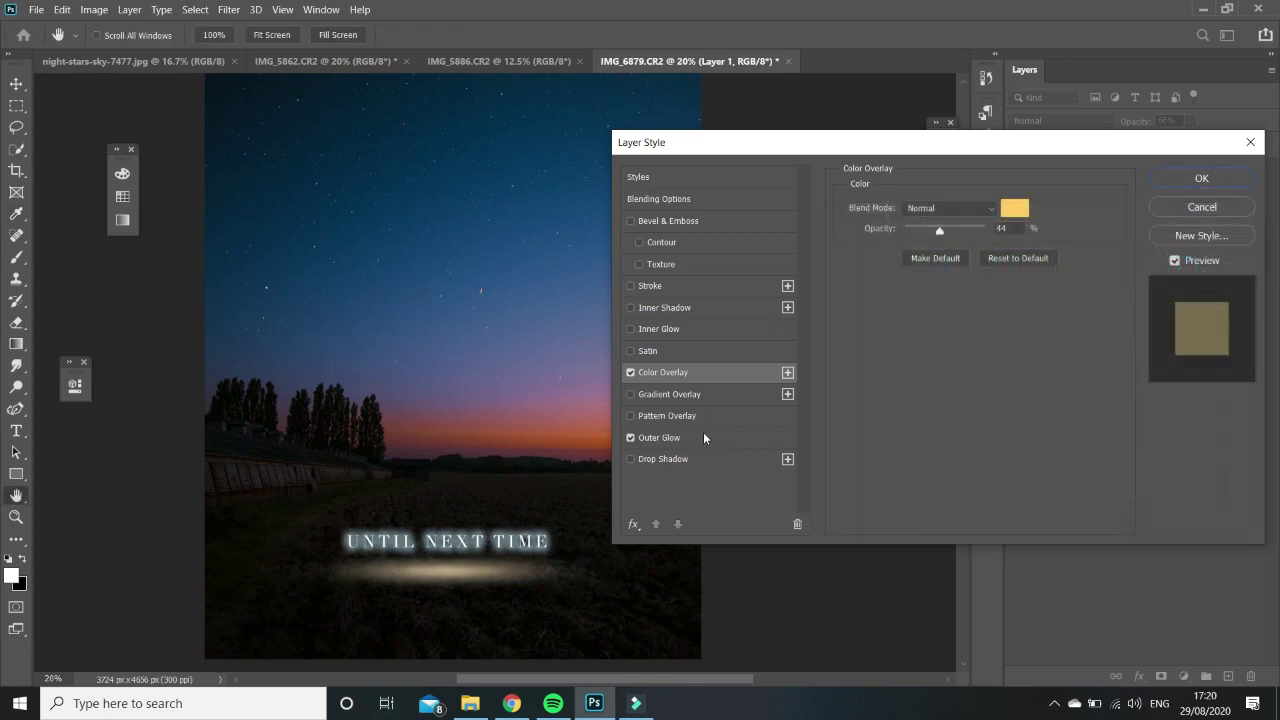
left_click(703, 437)
left_click(887, 259)
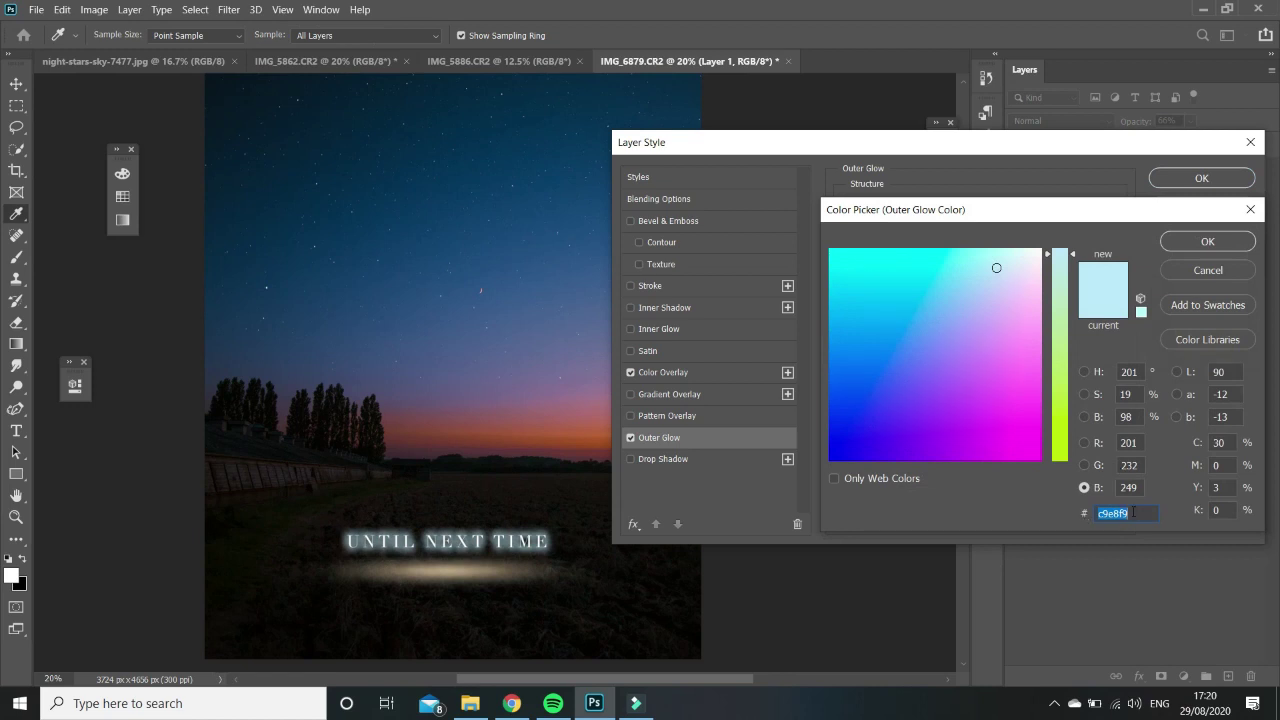
left_click(1206, 243)
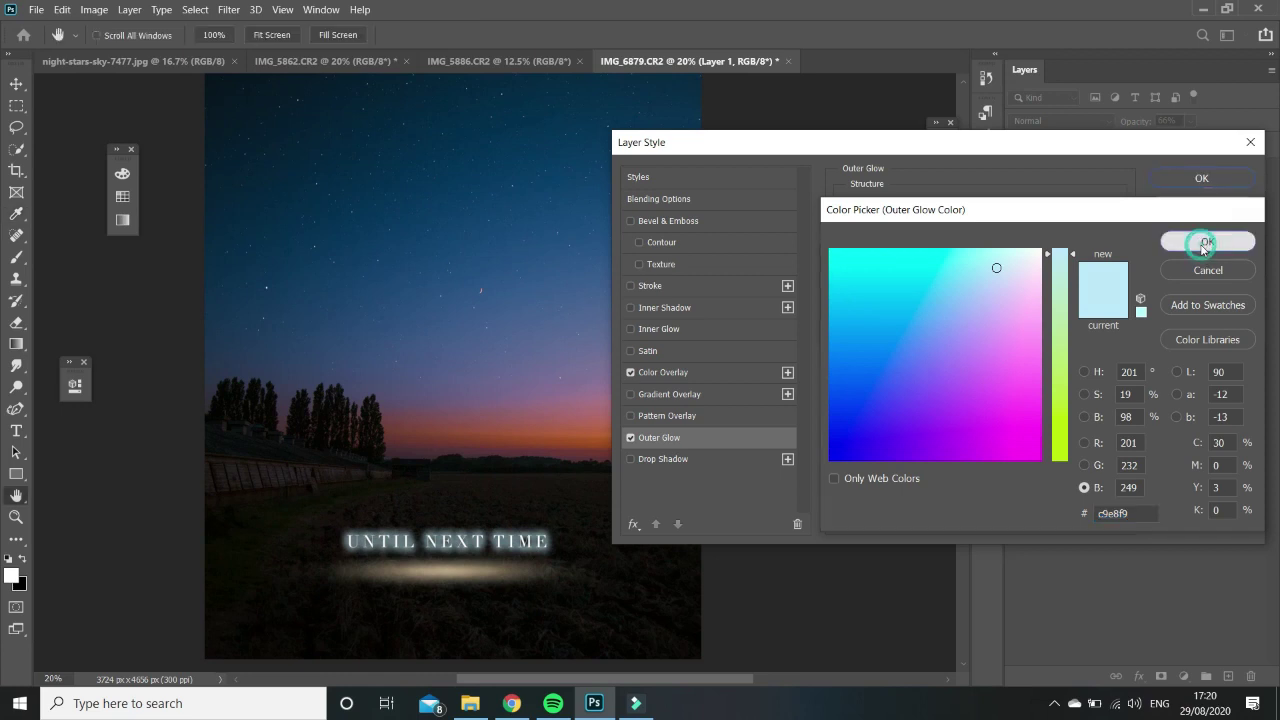
Set the overlay colour to c9e8f9, apply the style, and raise layer opacity to 70%
left_click(685, 372)
left_click(1010, 218)
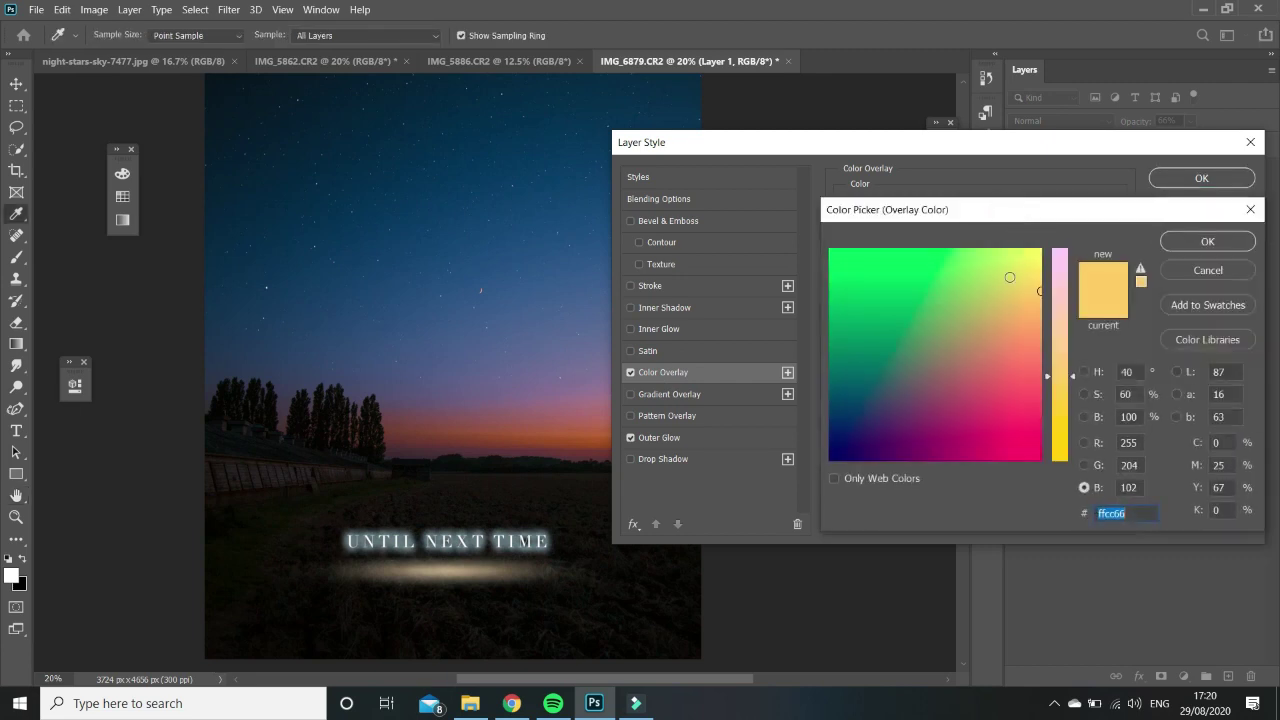
type("c9e8f9")
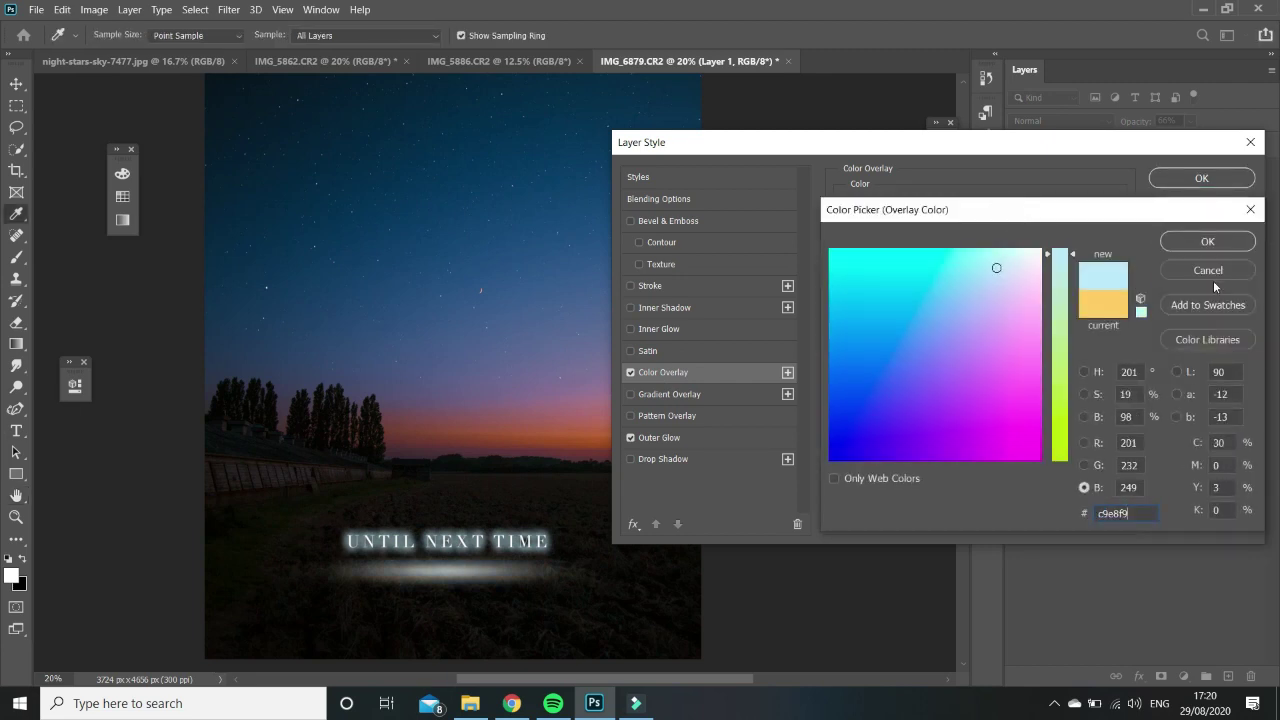
left_click(1182, 246)
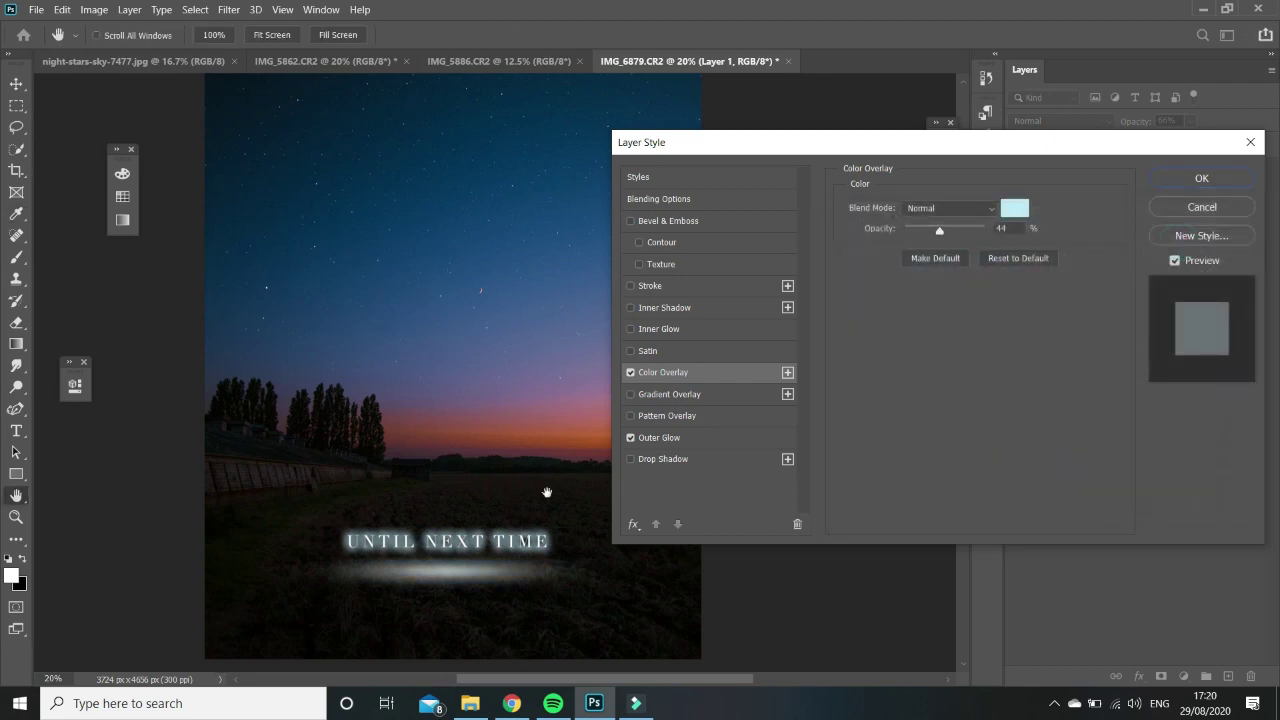
left_click(1201, 178)
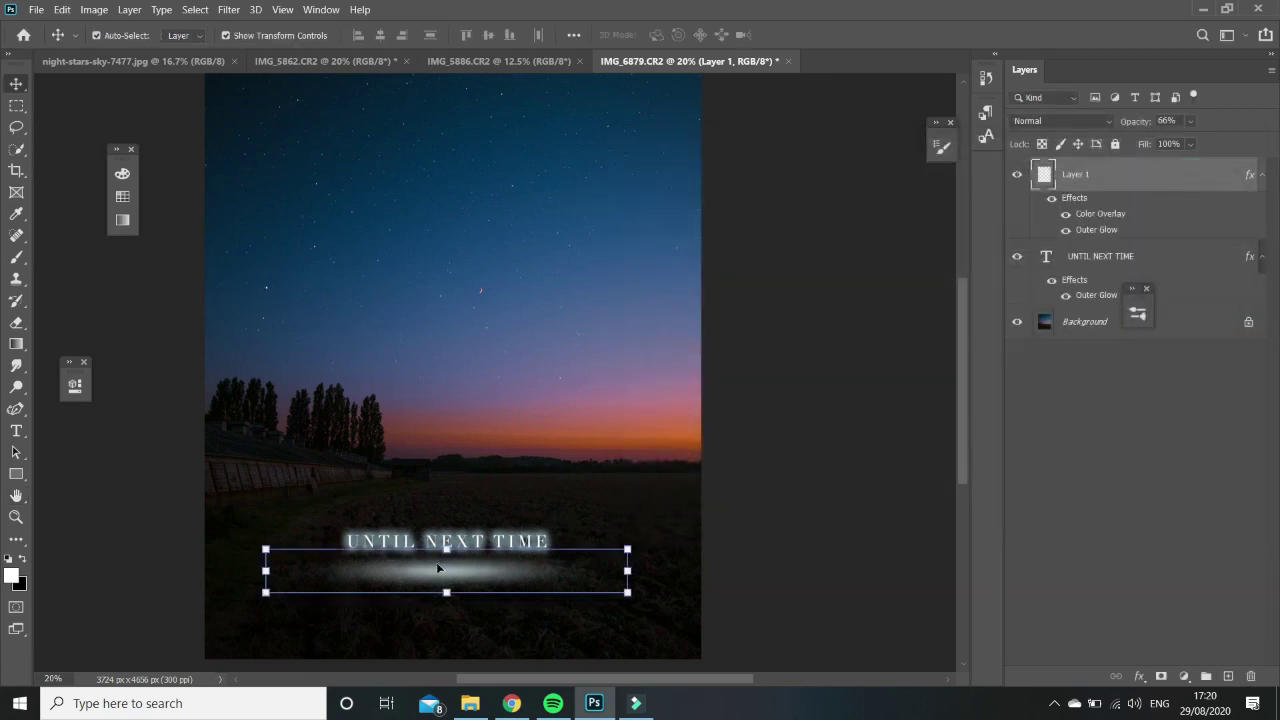
key("7")
left_click(790, 523)
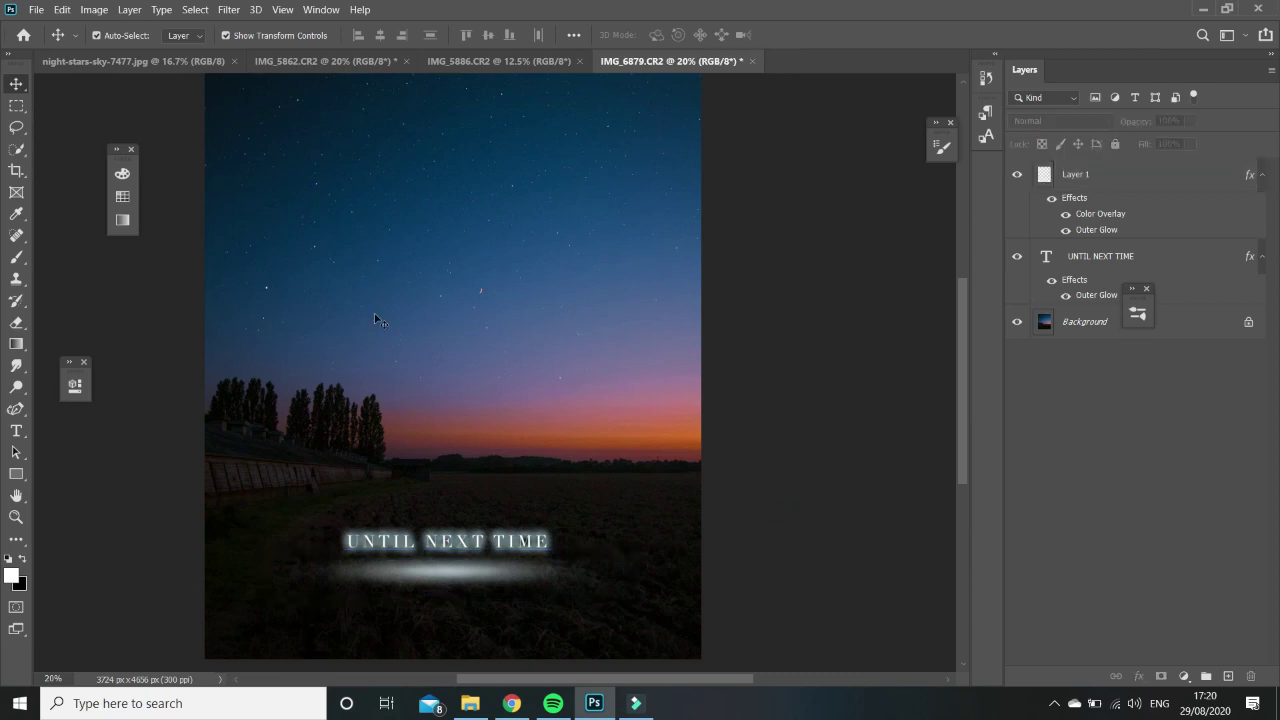